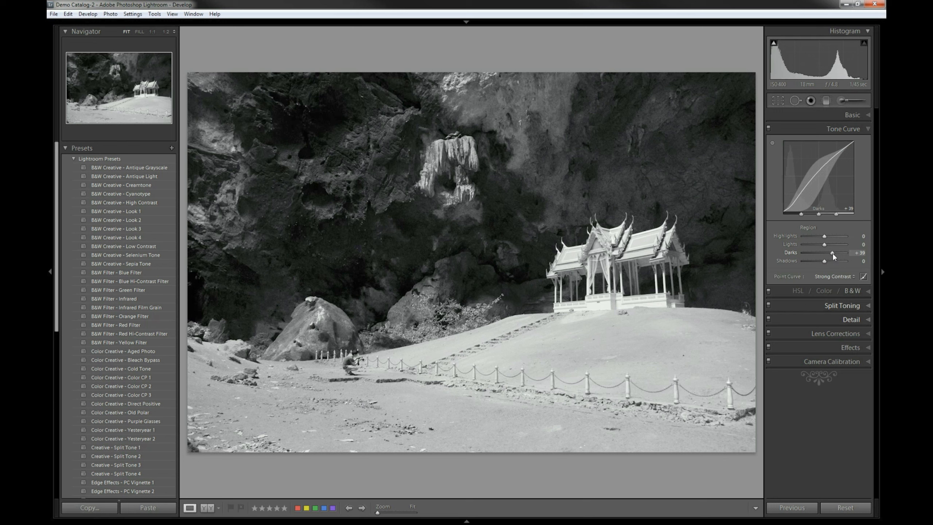
Set the black-and-white tone curve regions to highlights -14, lights -16, darks +100 and shadows -41
mouse_move(832, 253)
mouse_down()
mouse_move(817, 245)
mouse_move(822, 259)
mouse_up()
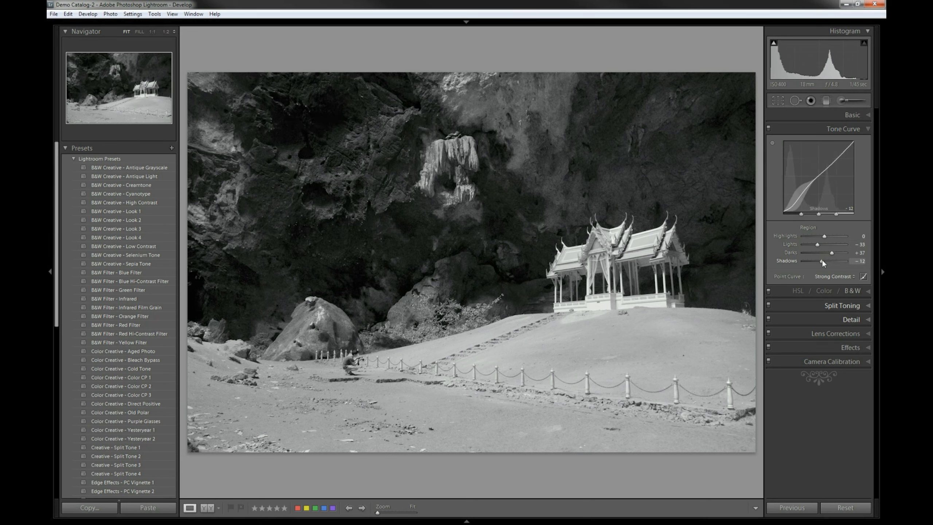
mouse_move(818, 244)
mouse_down()
mouse_move(828, 245)
mouse_move(822, 254)
mouse_move(845, 254)
mouse_move(807, 240)
mouse_move(823, 239)
mouse_up()
click(823, 235)
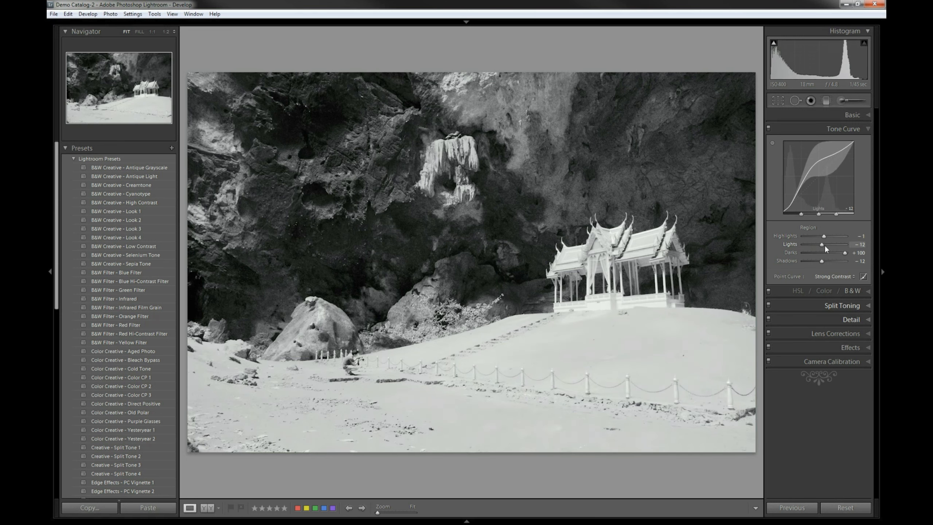
click(829, 245)
click(829, 236)
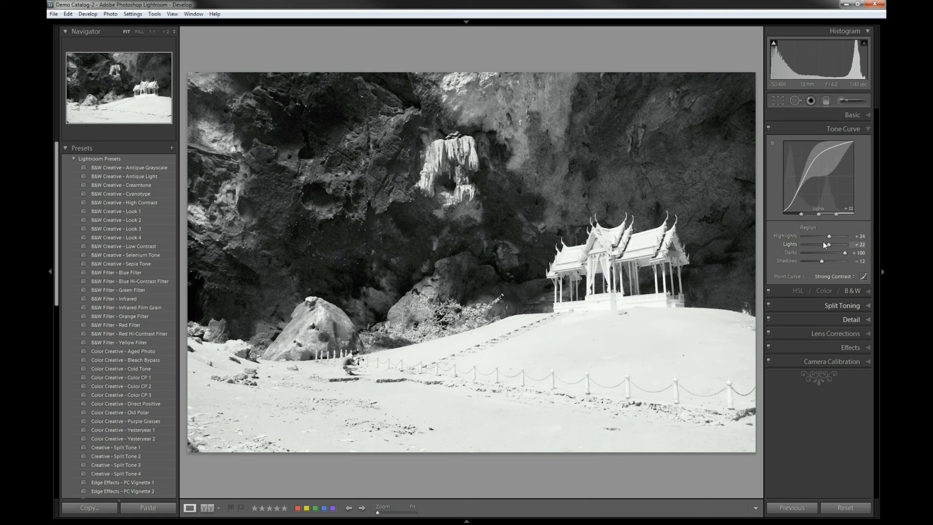
click(820, 244)
click(820, 236)
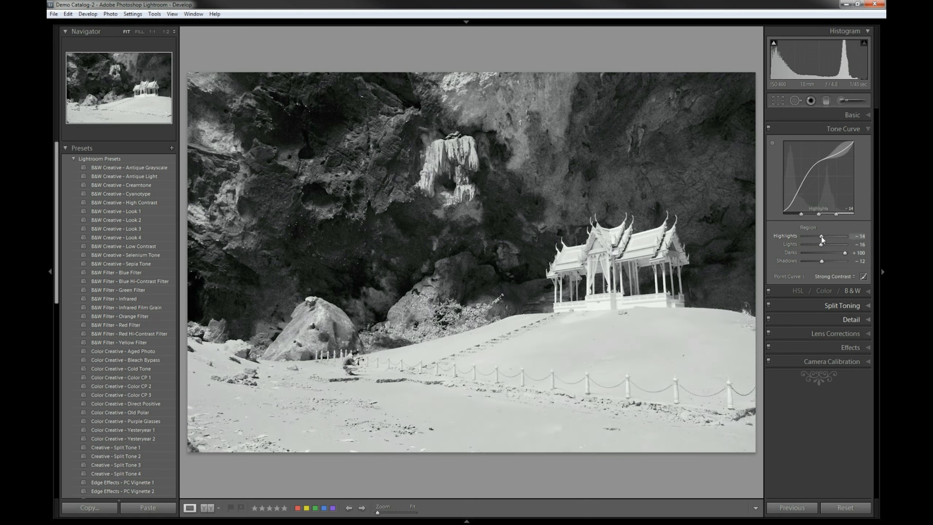
click(815, 261)
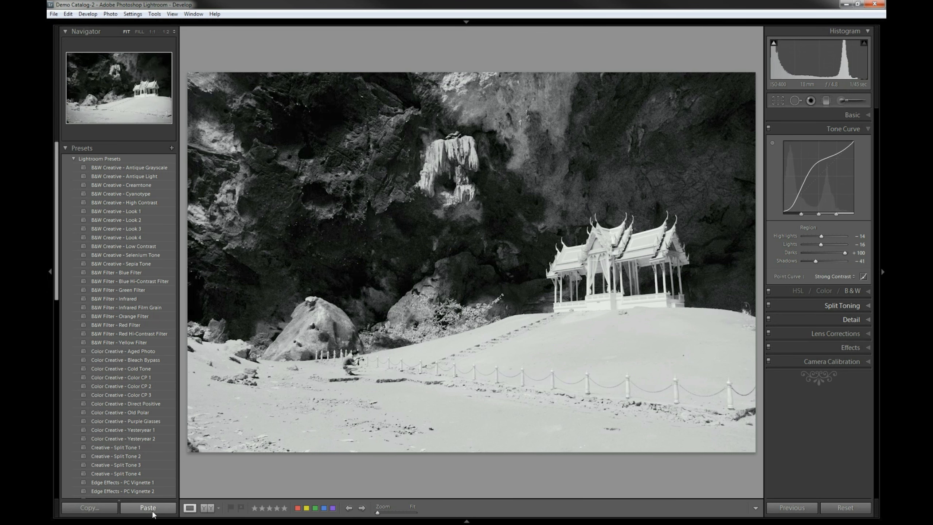
Reset all of the photo's develop settings
click(844, 506)
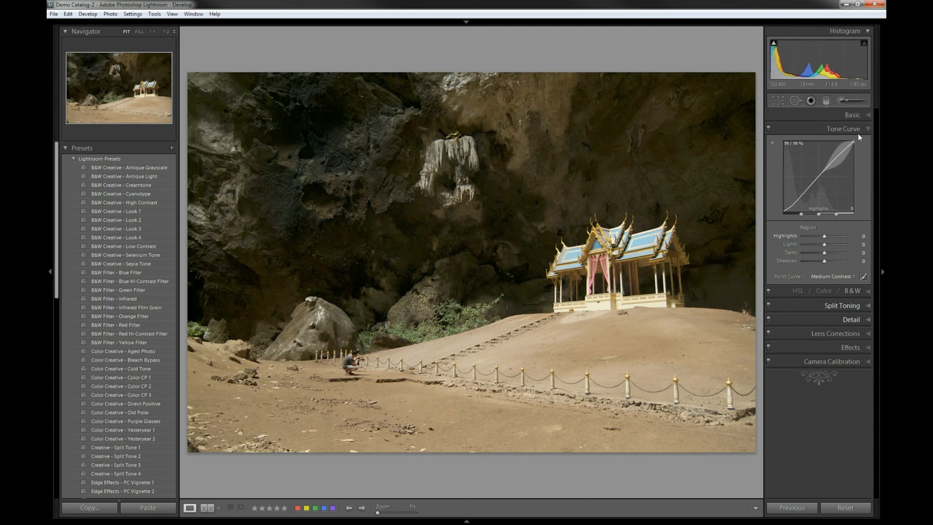
Set the exposure to +0.51 and blacks to 0
click(862, 118)
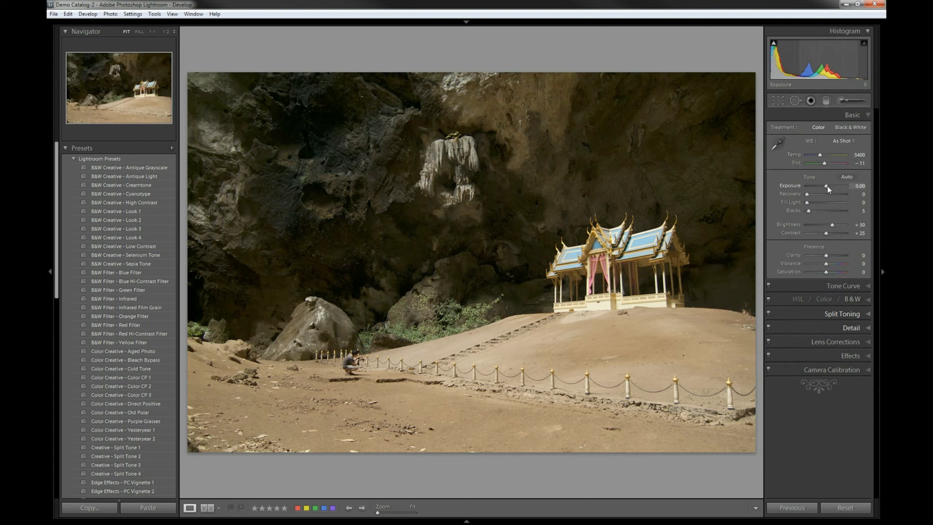
drag(827, 186, 829, 187)
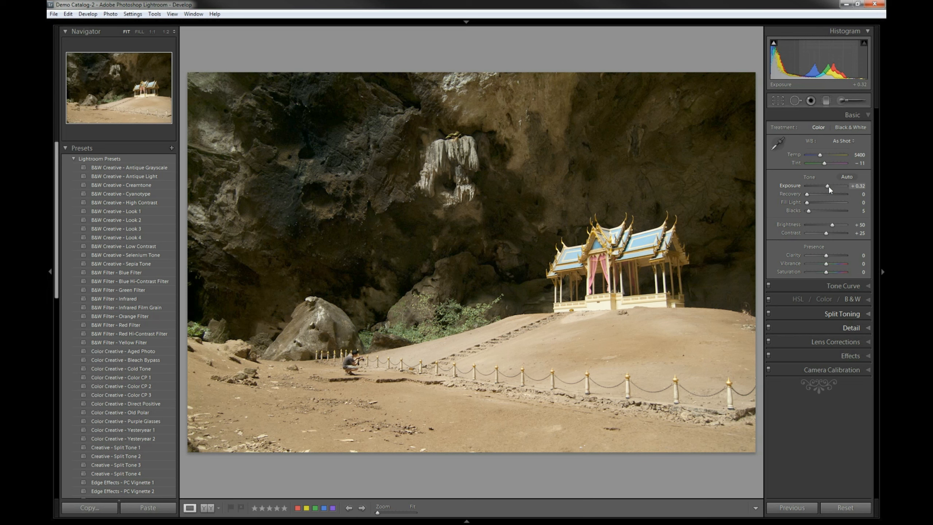
drag(829, 186, 829, 188)
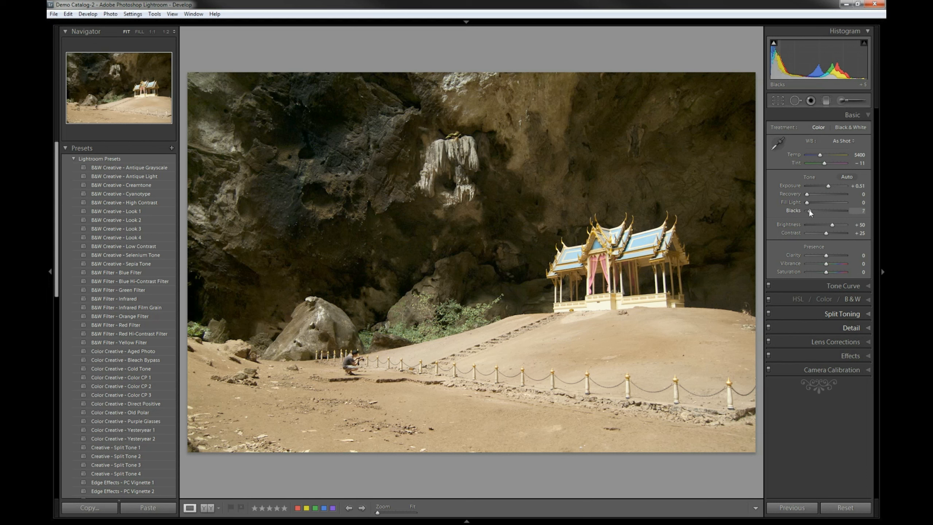
drag(809, 209, 809, 209)
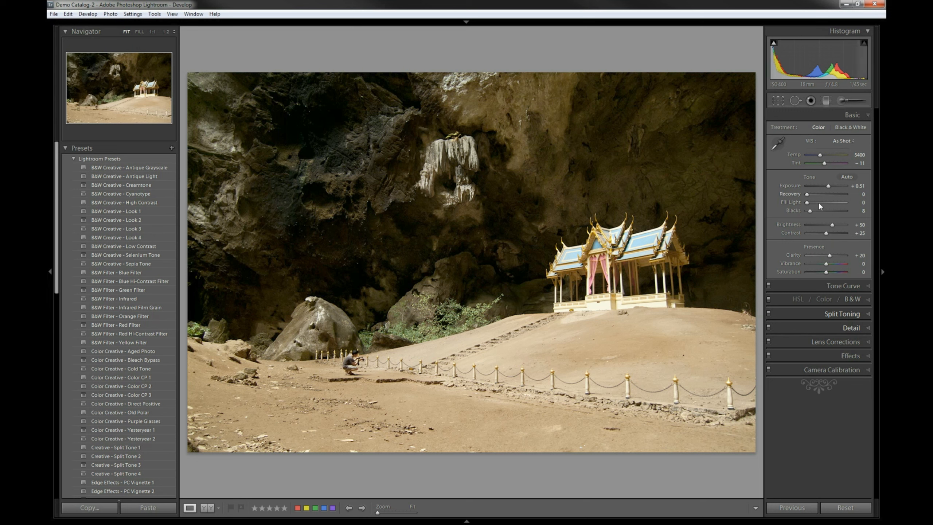
Lower the tone curve's lights and highlights regions to -28 each
click(832, 286)
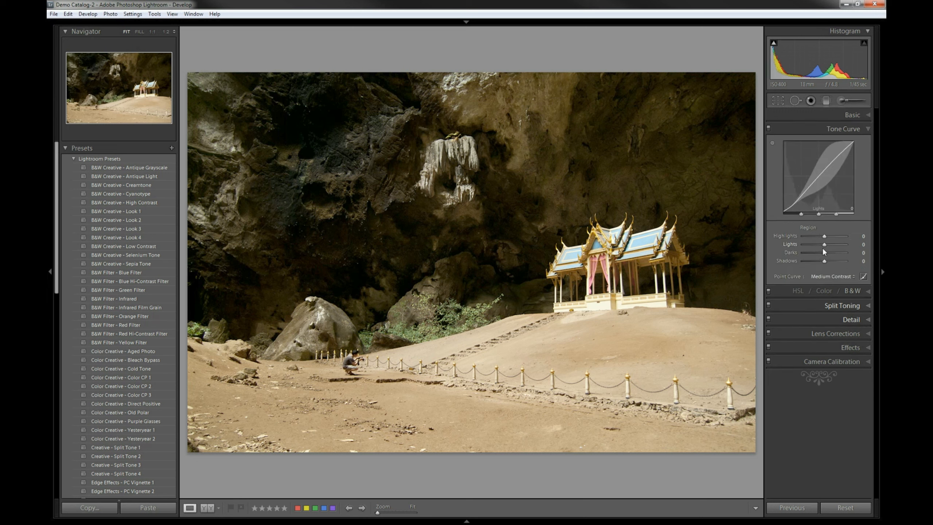
drag(824, 247, 818, 247)
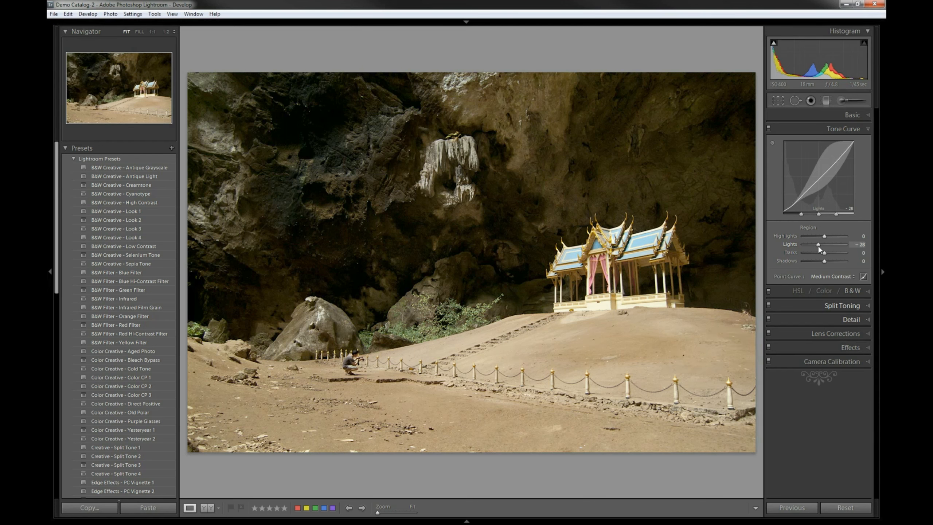
drag(826, 236, 819, 237)
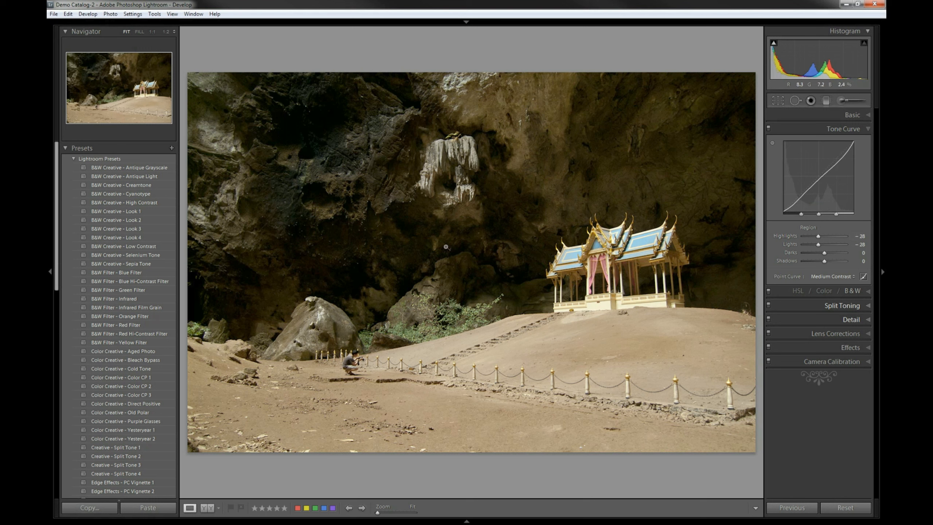
Raise the exposure to +0.97
click(852, 115)
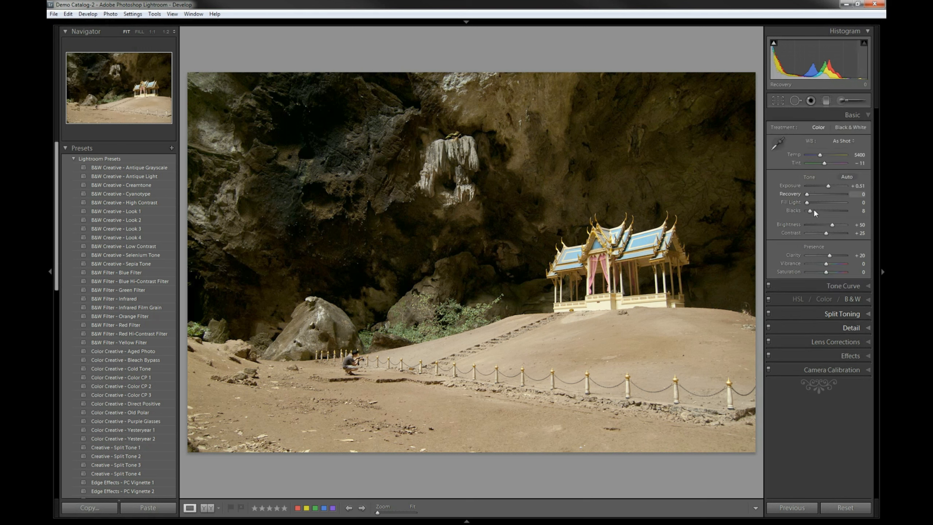
drag(828, 187, 830, 186)
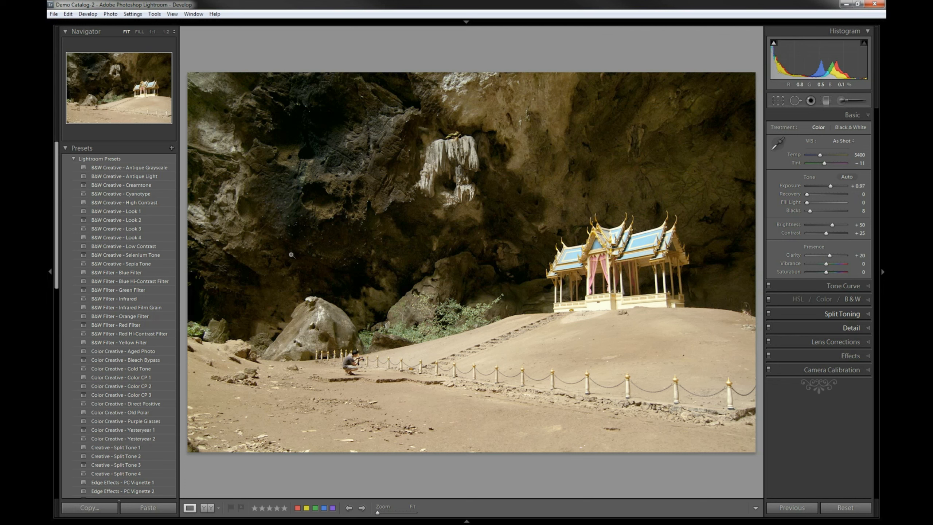
Compare the current edit with the imported original by stepping through the history states
scroll(131, 260, down, 10)
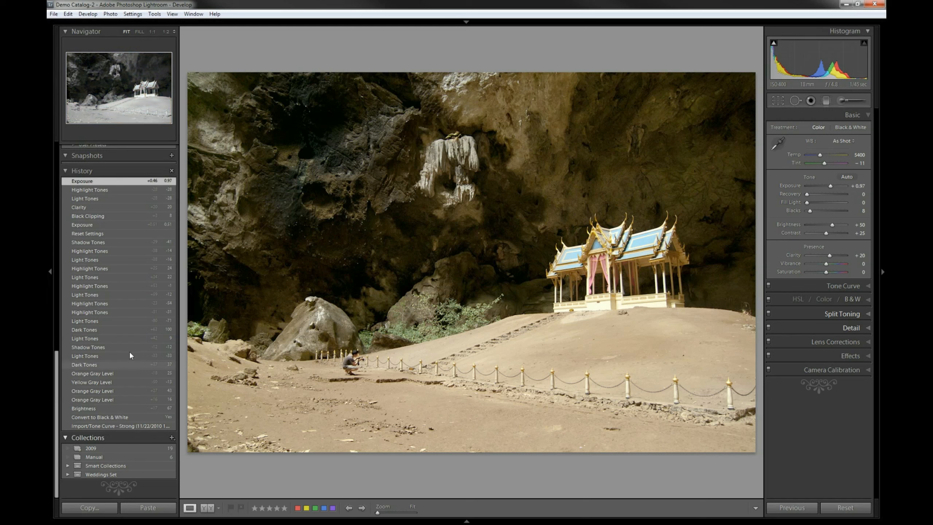
click(140, 425)
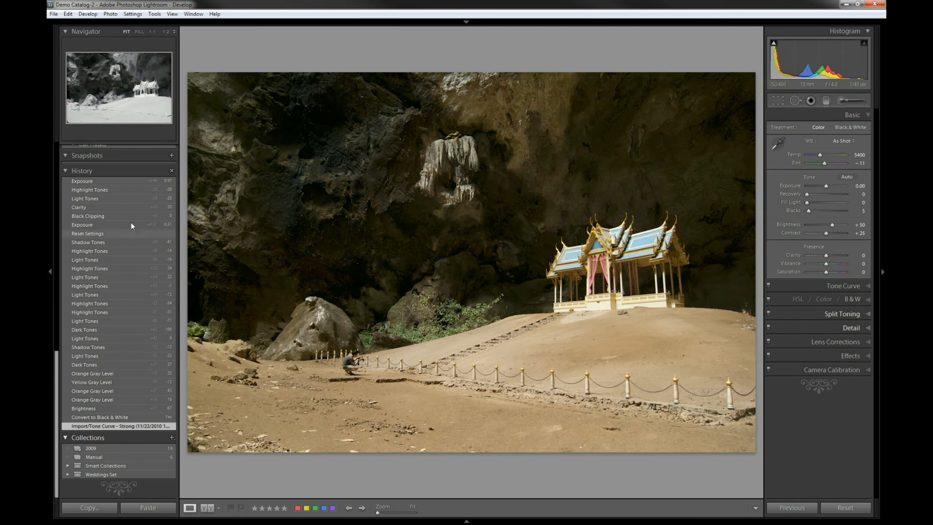
click(134, 180)
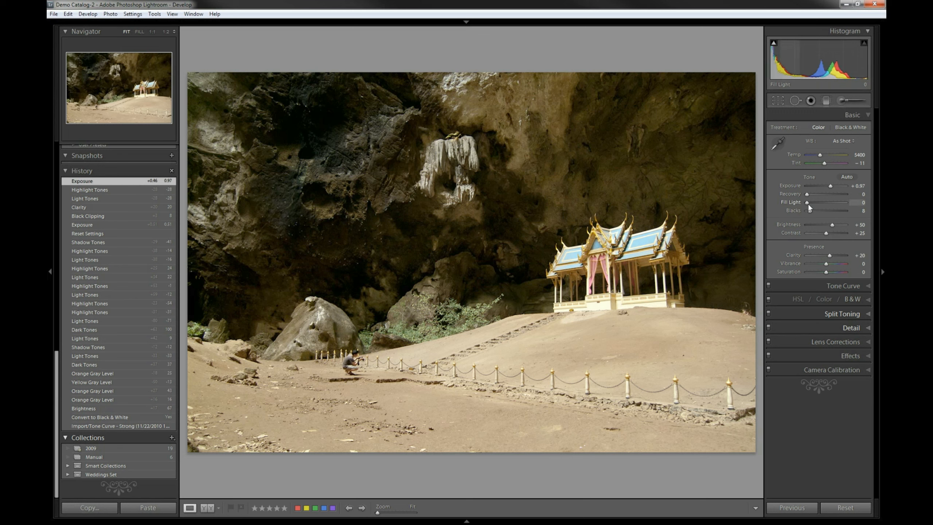
Set fill light to 10 and inspect the shadowed cave areas at 1:1 zoom
drag(807, 204, 812, 204)
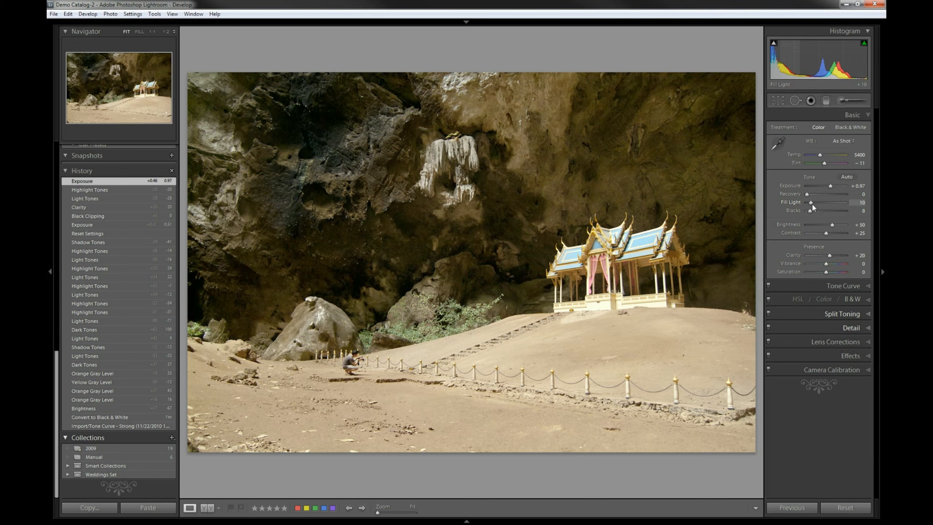
click(554, 171)
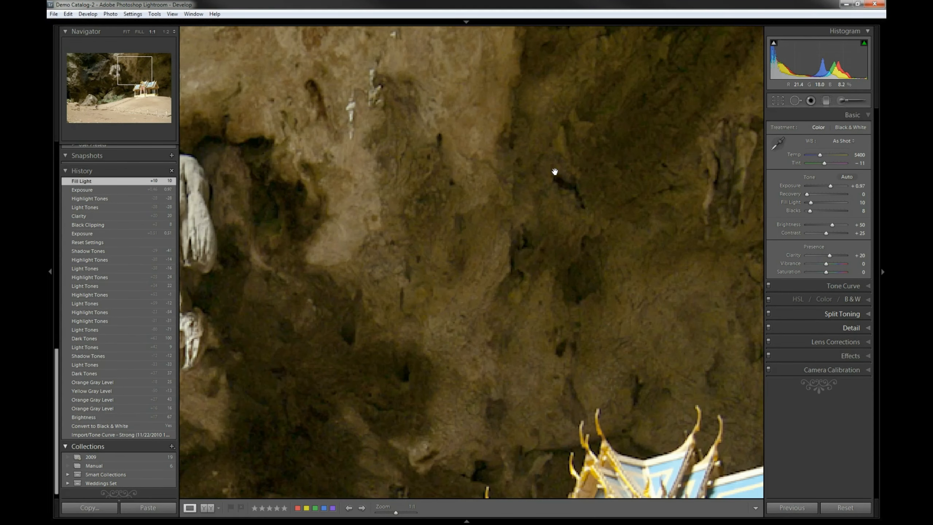
drag(303, 456, 558, 265)
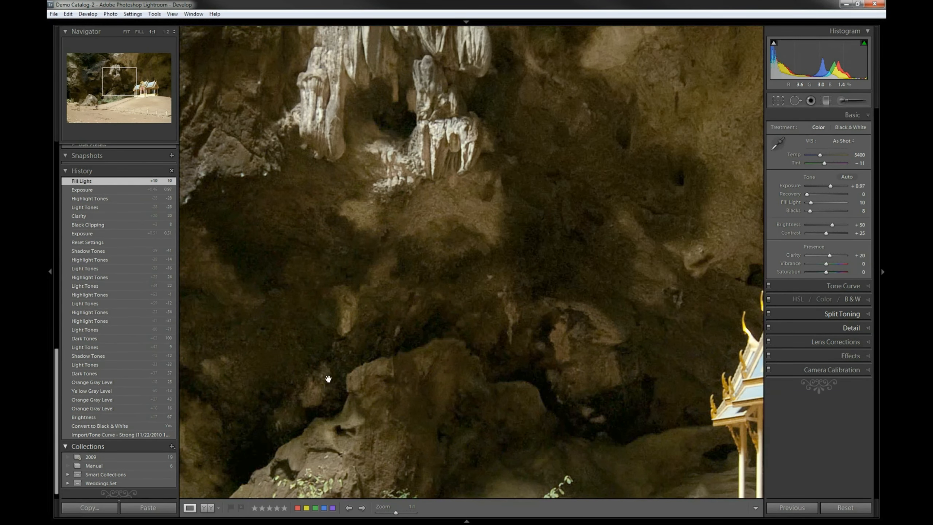
drag(241, 321, 558, 343)
drag(229, 369, 584, 177)
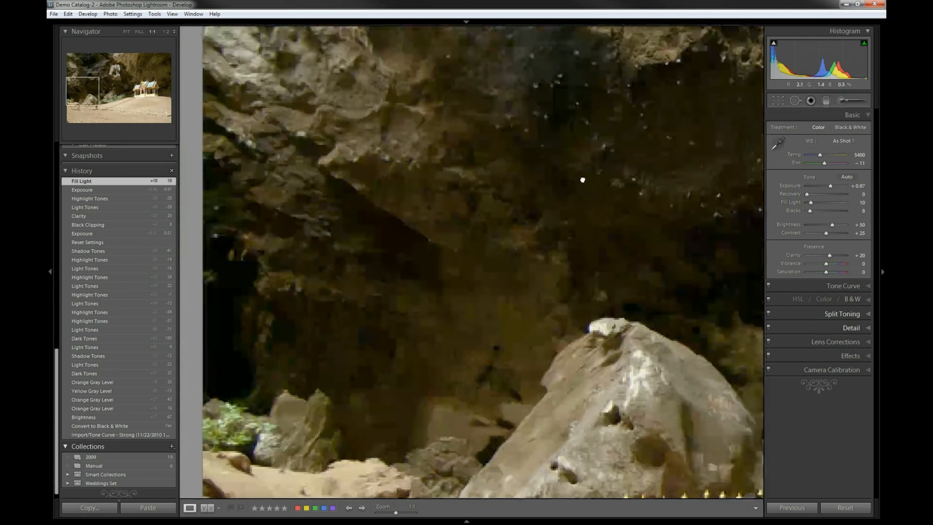
drag(400, 381, 332, 139)
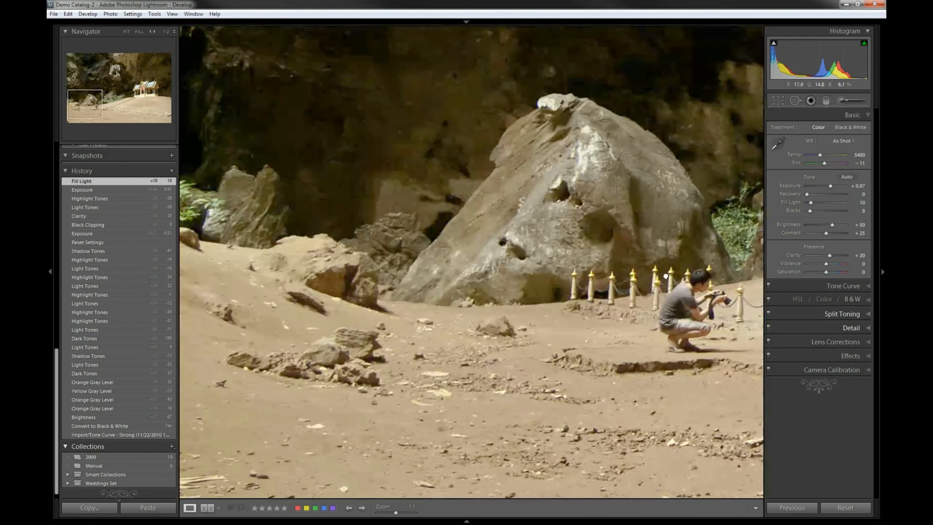
drag(735, 180, 499, 174)
drag(630, 181, 469, 292)
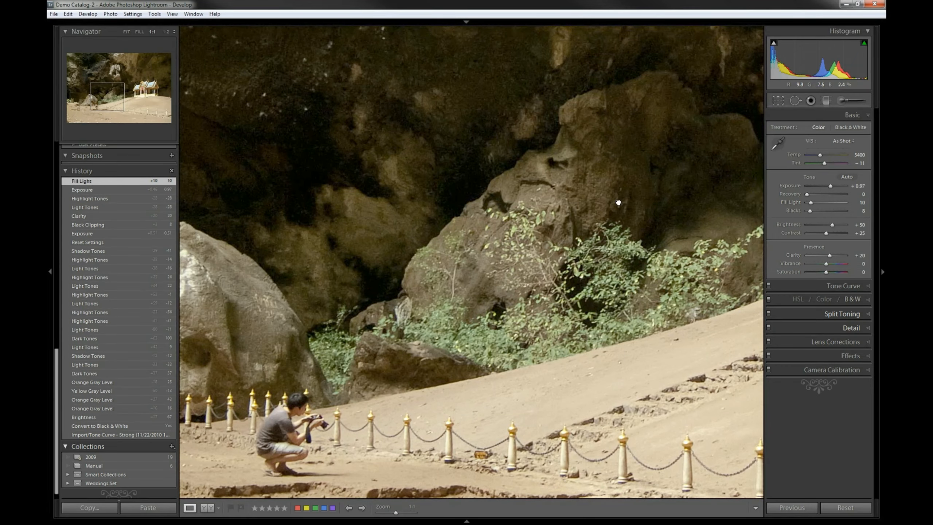
click(617, 202)
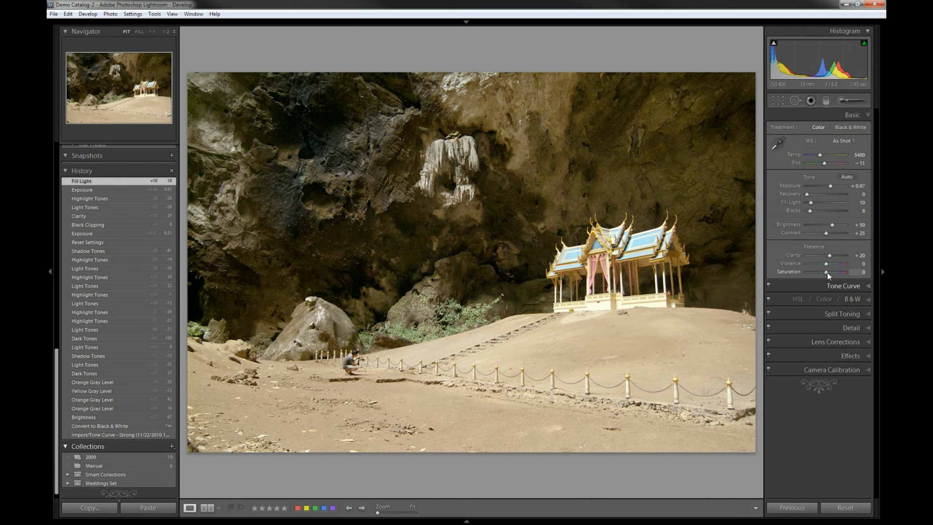
Raise saturation to +15 and pick the HSL hue targeted adjustment tool
drag(828, 273, 829, 273)
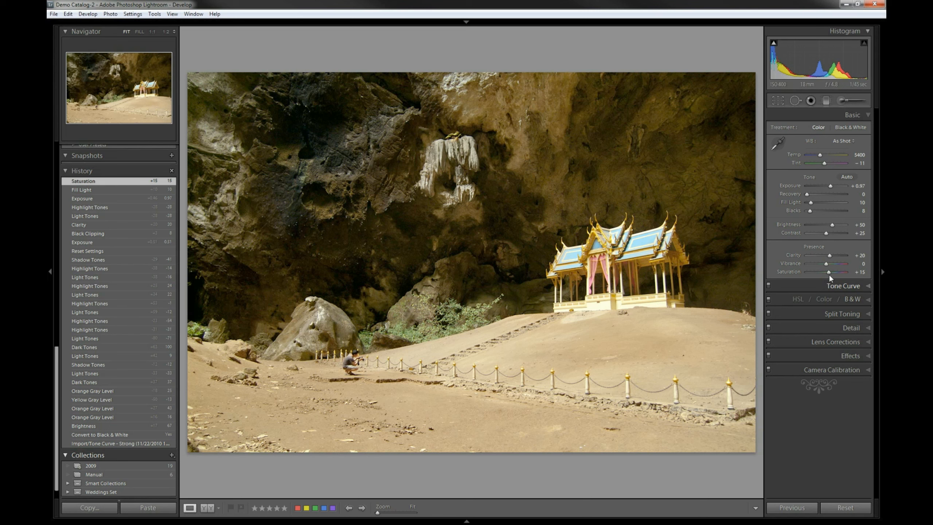
click(863, 299)
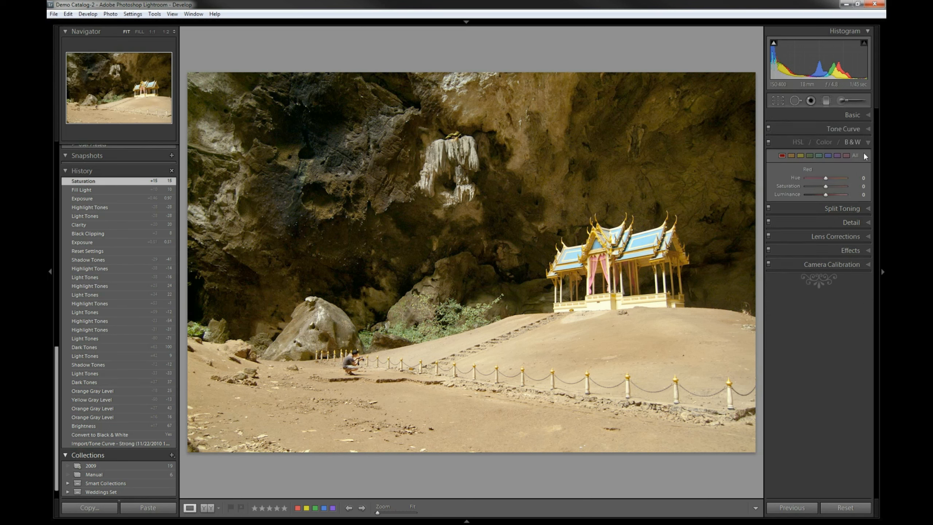
click(797, 142)
click(772, 169)
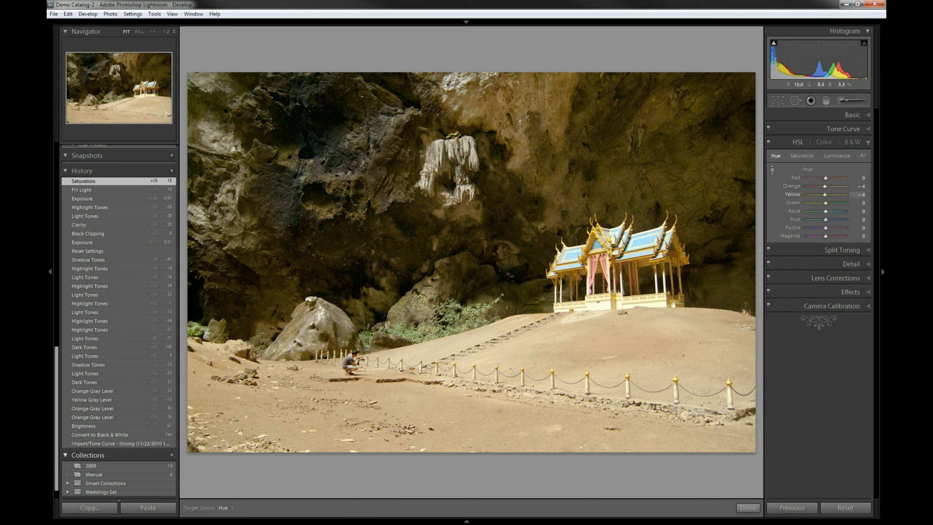
Try shifting the yellow hue by dragging the targeted tool on the cave wall
drag(266, 185, 267, 200)
key(ctrl+z)
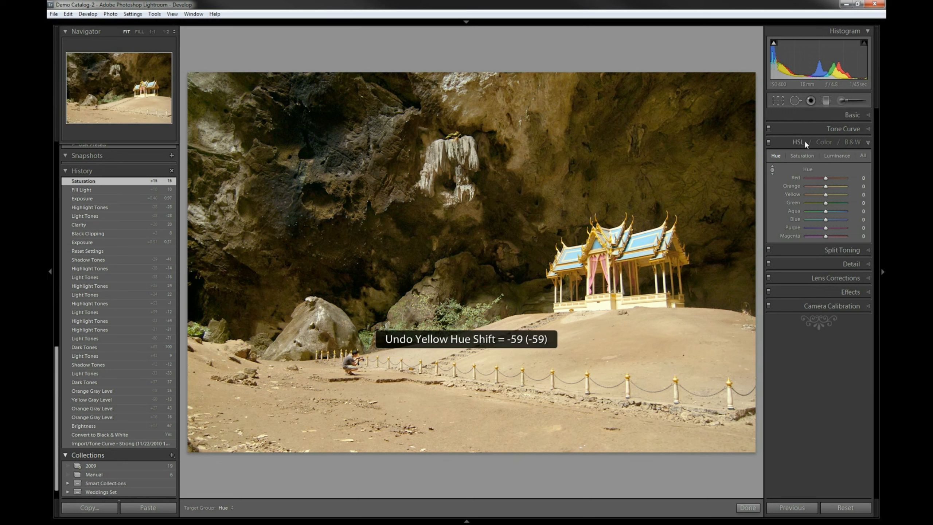
Reduce yellow saturation to -41 and green to -35 by dragging the saturation targeted tool on the cave wall
click(794, 154)
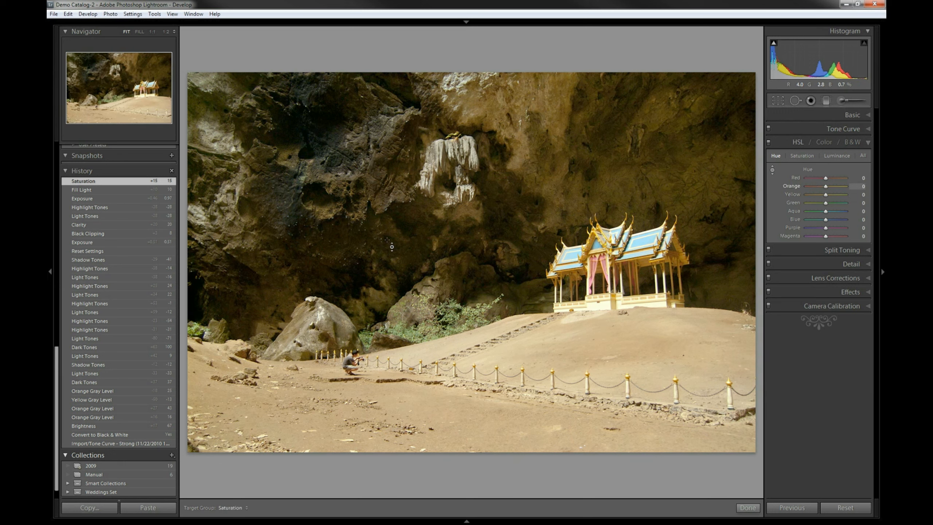
drag(521, 225, 521, 243)
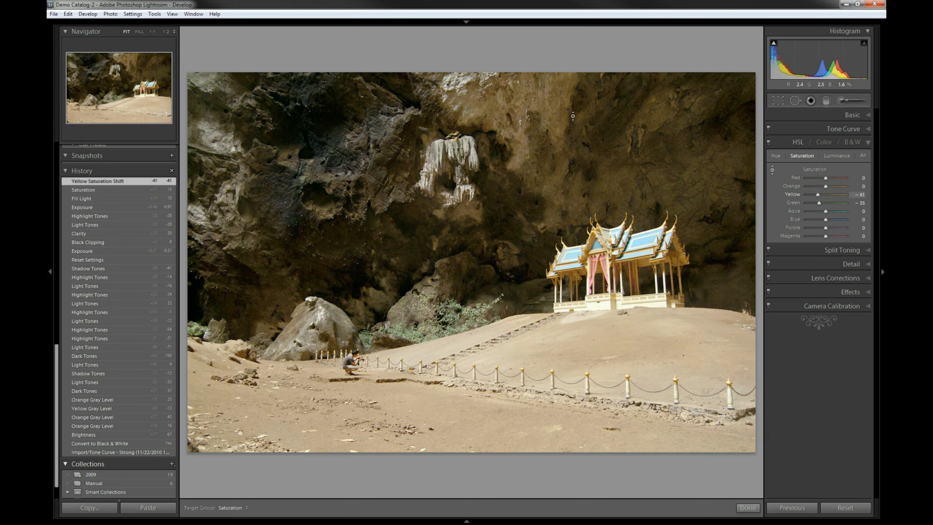
Try lowering orange and yellow saturation further by dragging on the cave wall, twice
drag(529, 104, 529, 111)
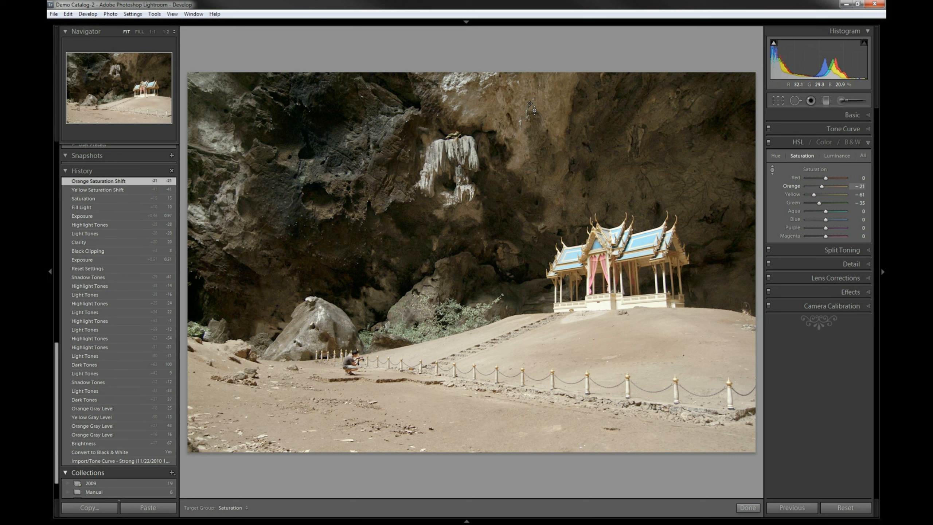
key(ctrl+z)
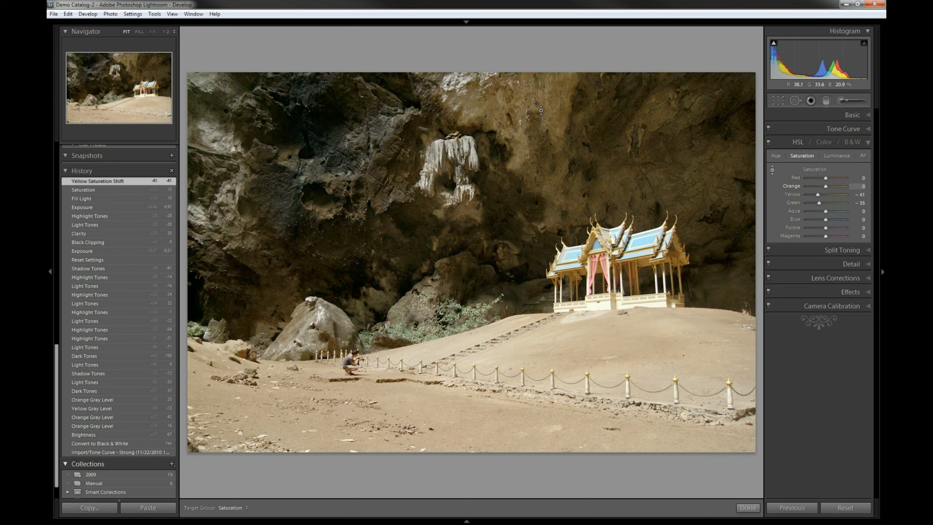
drag(531, 102, 531, 107)
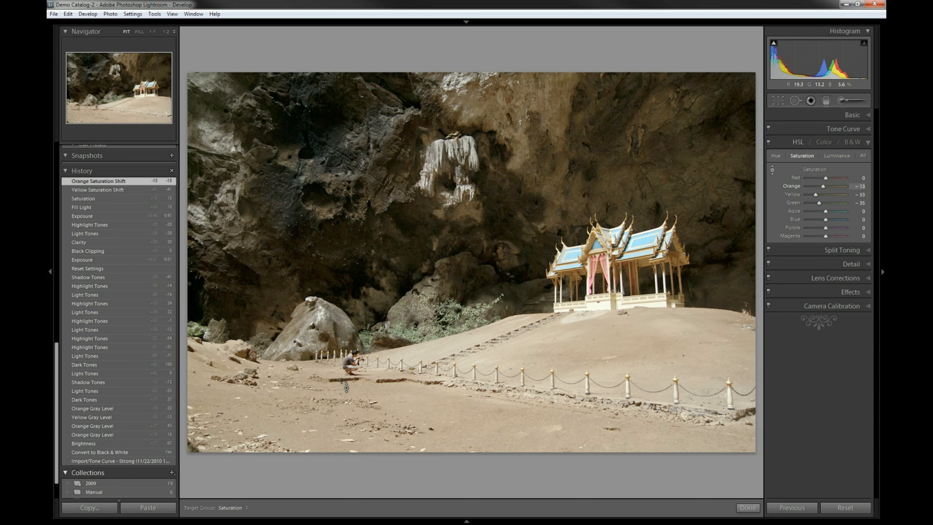
key(ctrl+z)
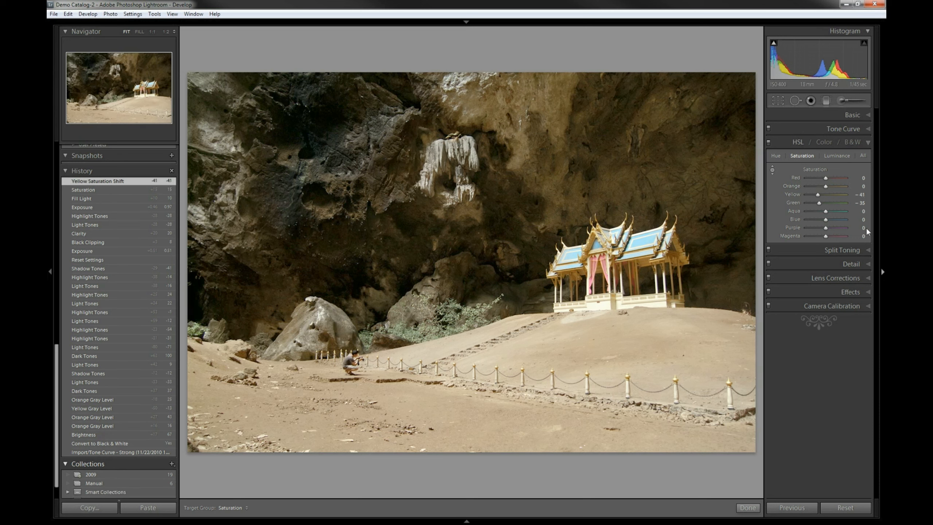
Raise the Basic contrast to +31
click(868, 116)
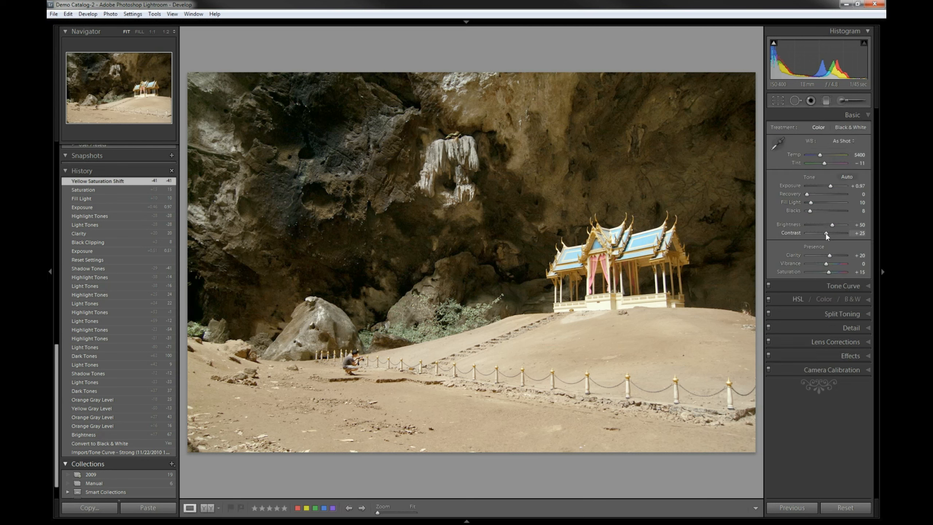
drag(826, 233, 828, 232)
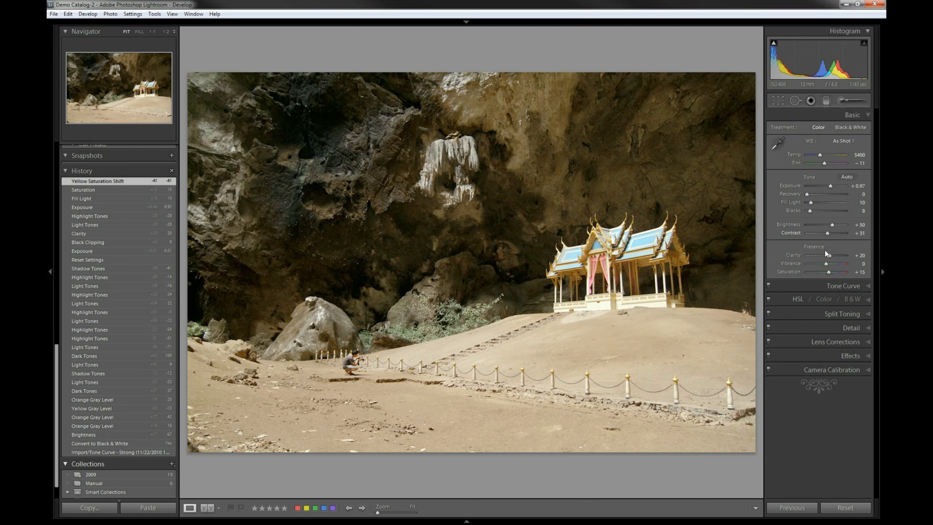
Set the post-crop vignette amount to -20 in the Effects settings
click(864, 354)
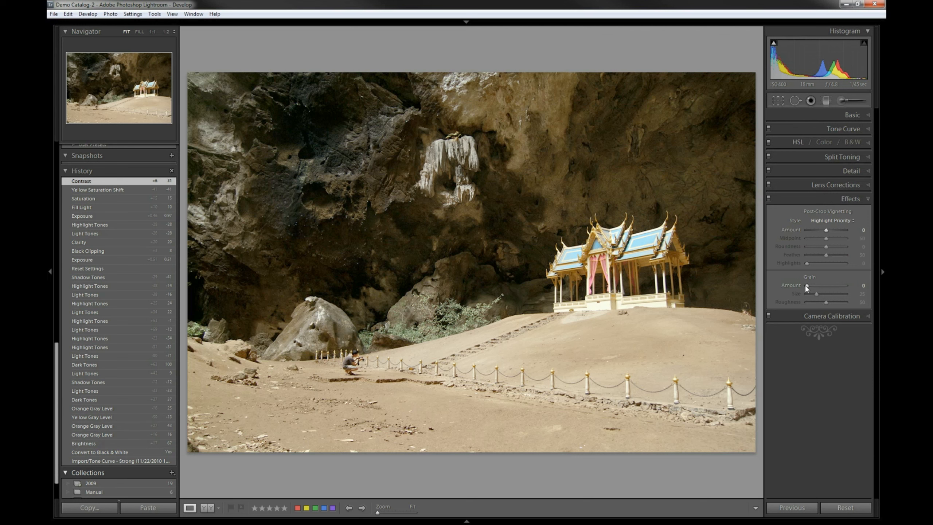
drag(826, 231, 823, 230)
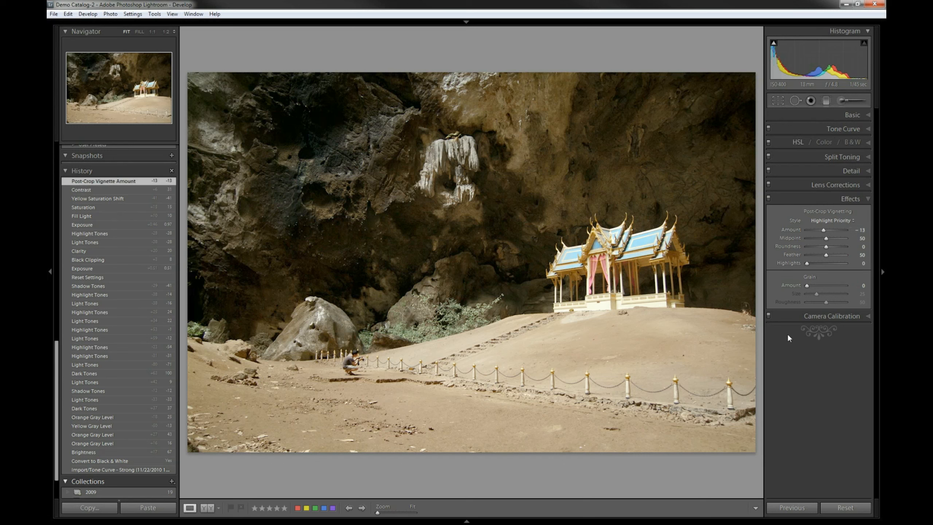
double_click(793, 231)
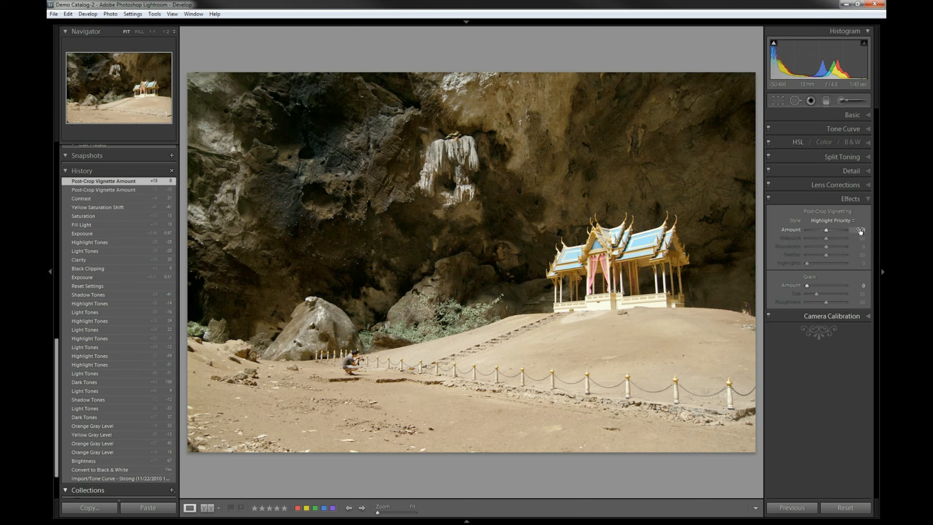
click(861, 229)
text(-20)
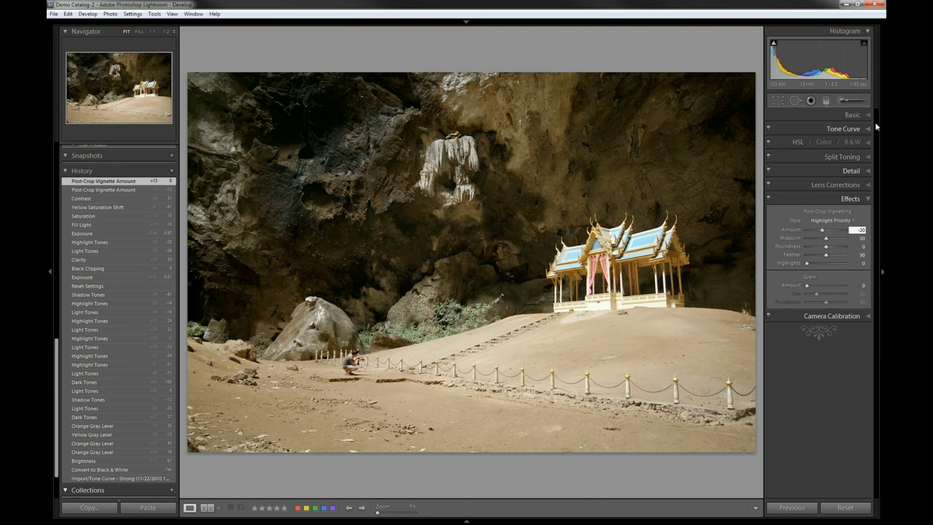
Raise contrast to +47, then lower the tone curve Lights to -49 and Highlights to -41
click(851, 115)
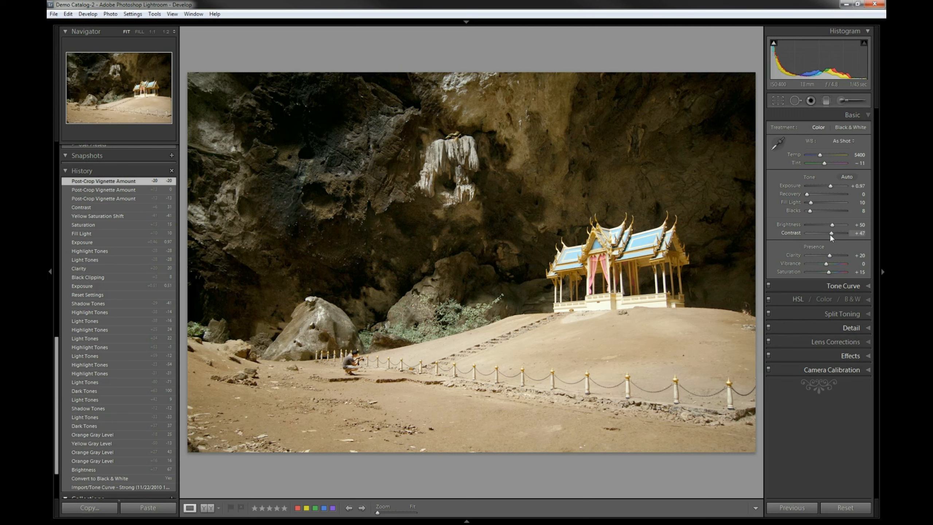
click(840, 286)
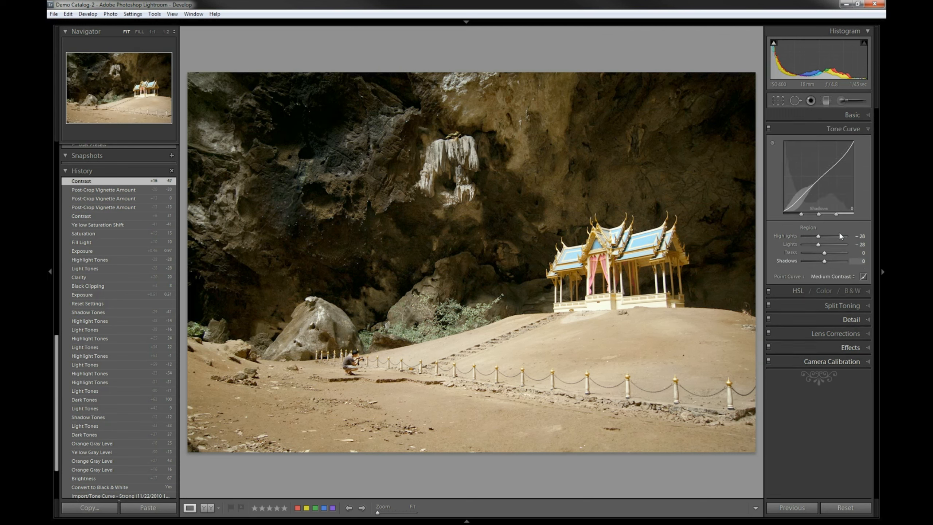
click(815, 246)
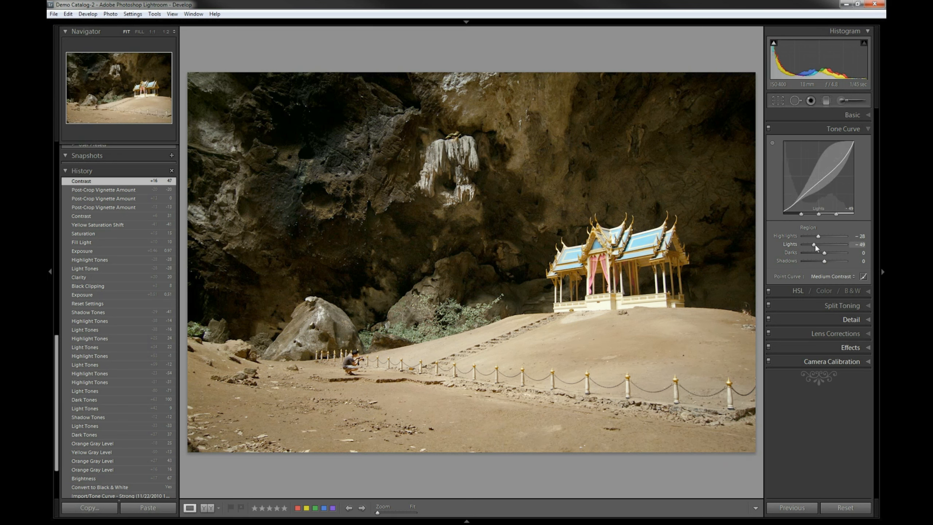
drag(820, 239, 817, 241)
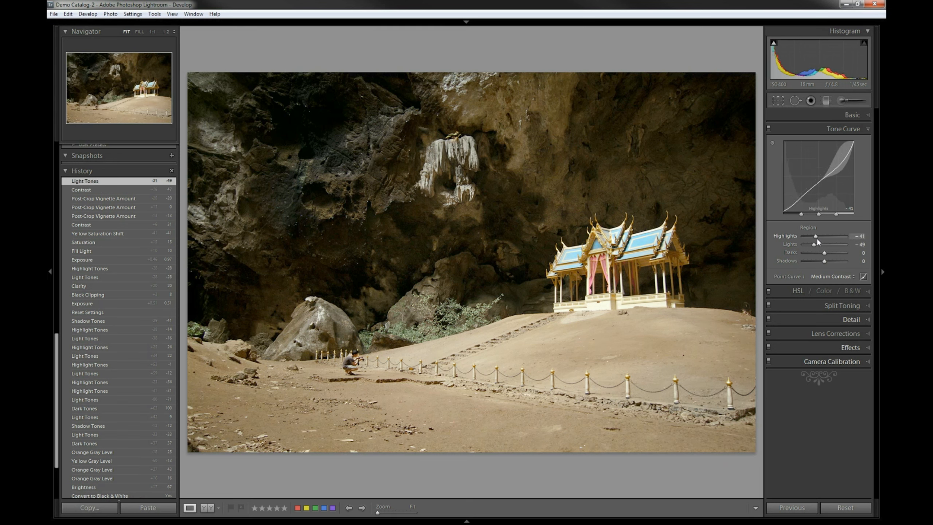
Raise the exposure to +1.24
click(859, 115)
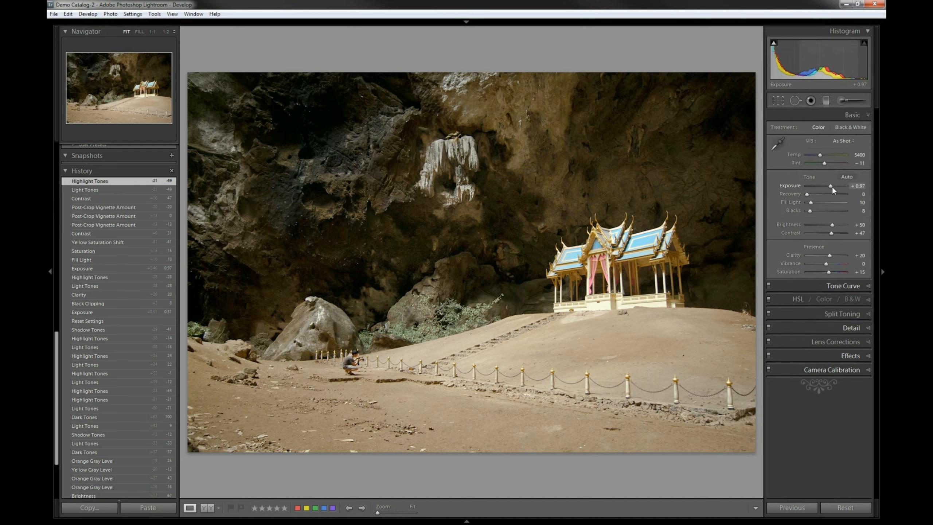
drag(832, 187, 832, 187)
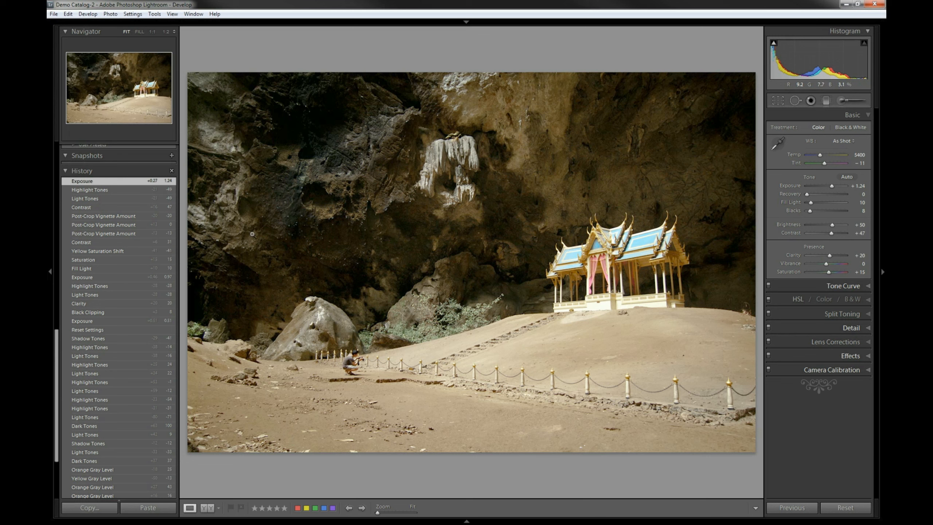
Compare the original import state with the latest exposure edit by switching between history states
scroll(119, 404, down, 5)
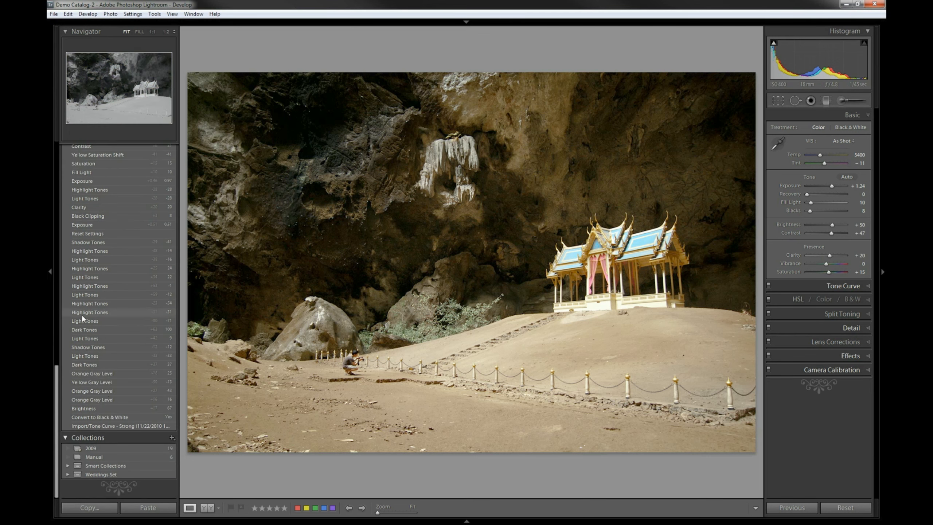
click(119, 427)
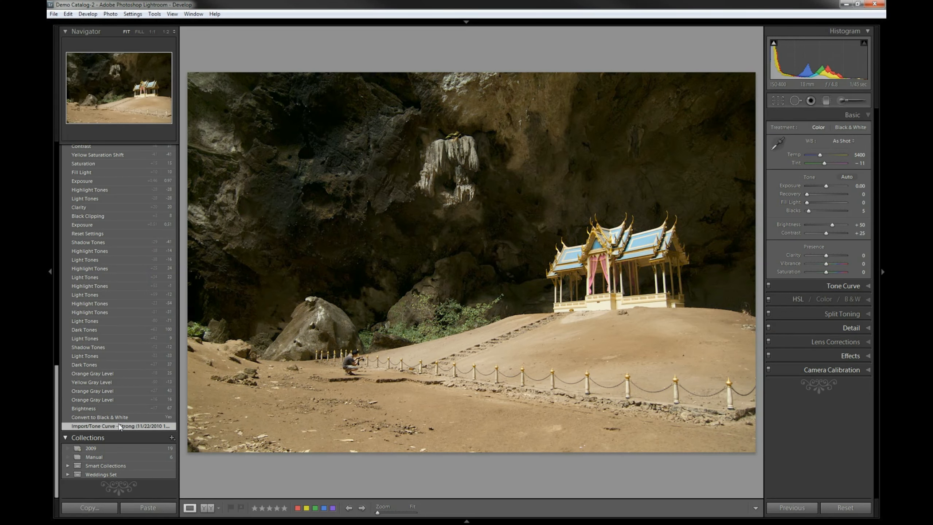
scroll(122, 382, up, 6)
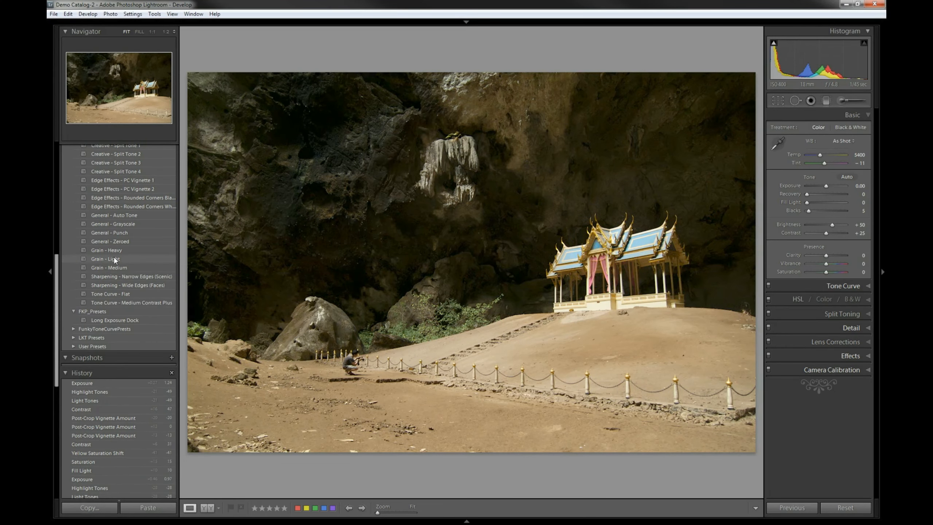
click(123, 382)
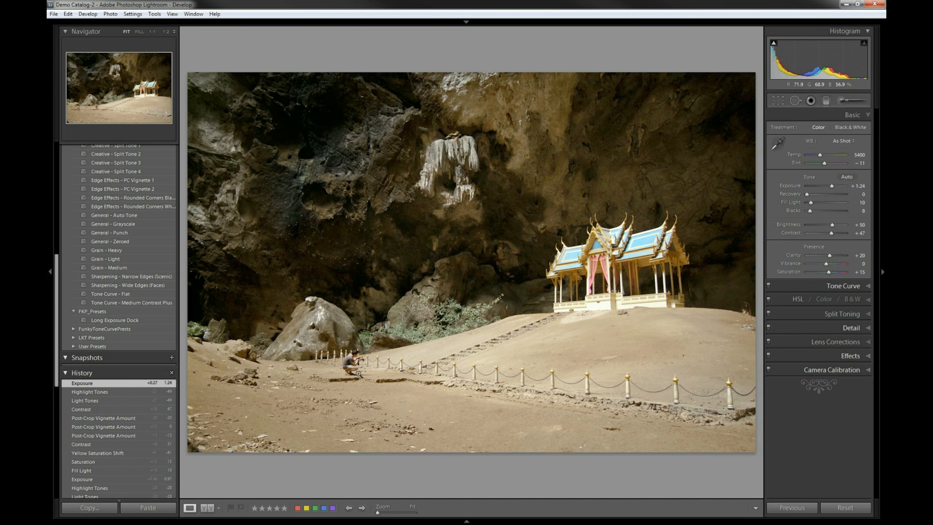
Try healing away the crouching photographer at 1:1 zoom with Spot Removal patches of size 77
click(356, 368)
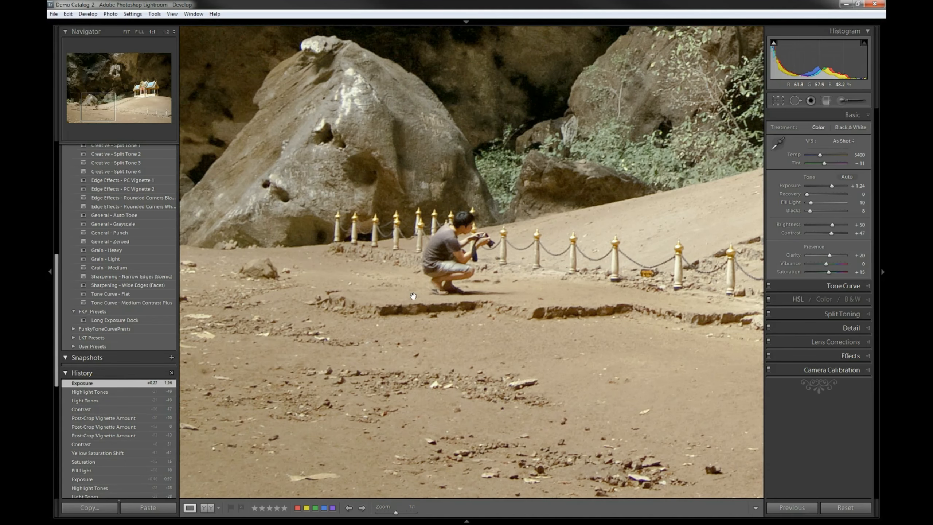
drag(455, 270, 382, 289)
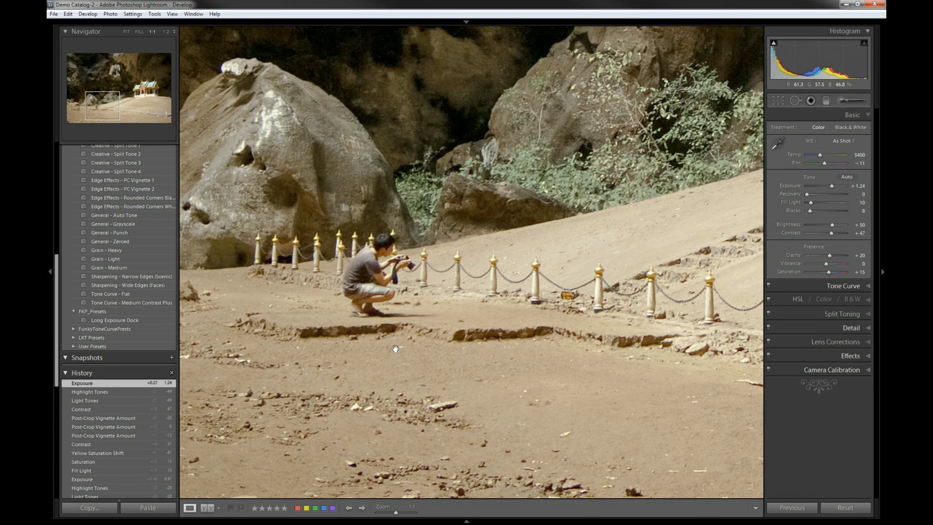
click(419, 347)
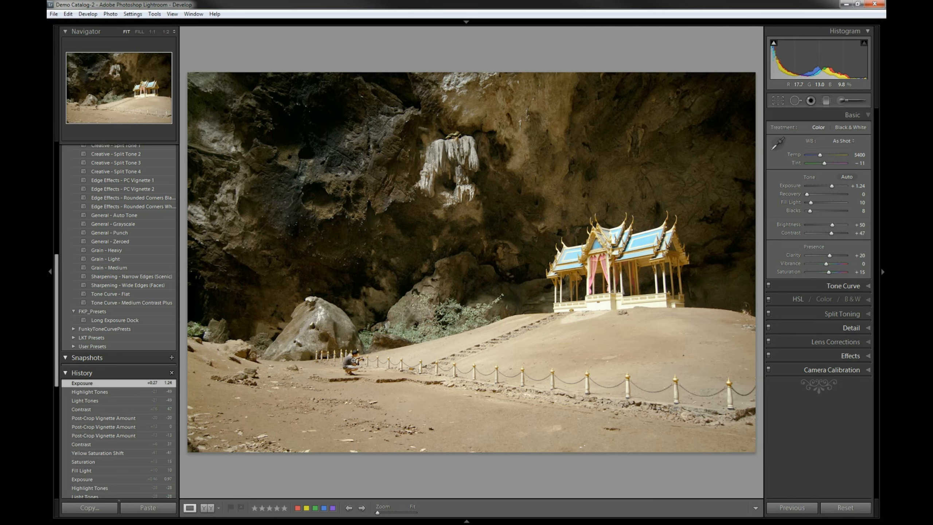
click(352, 361)
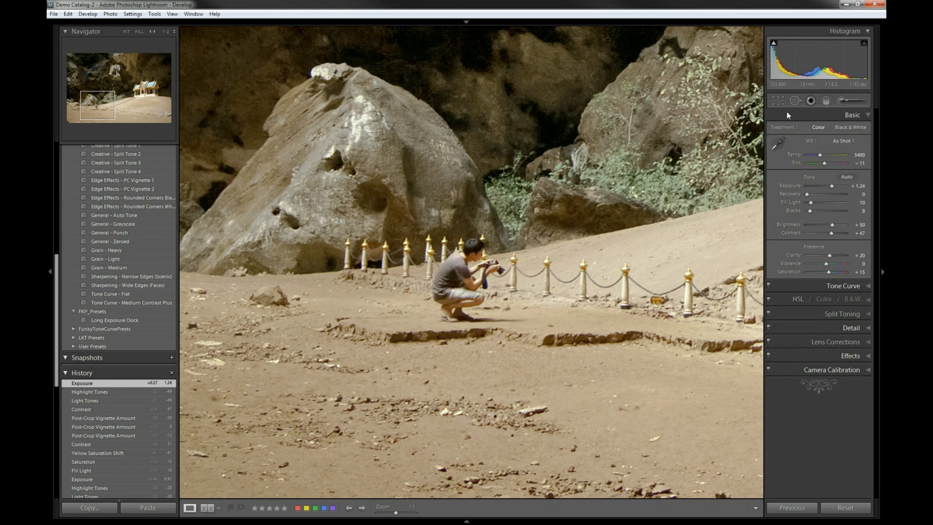
click(795, 100)
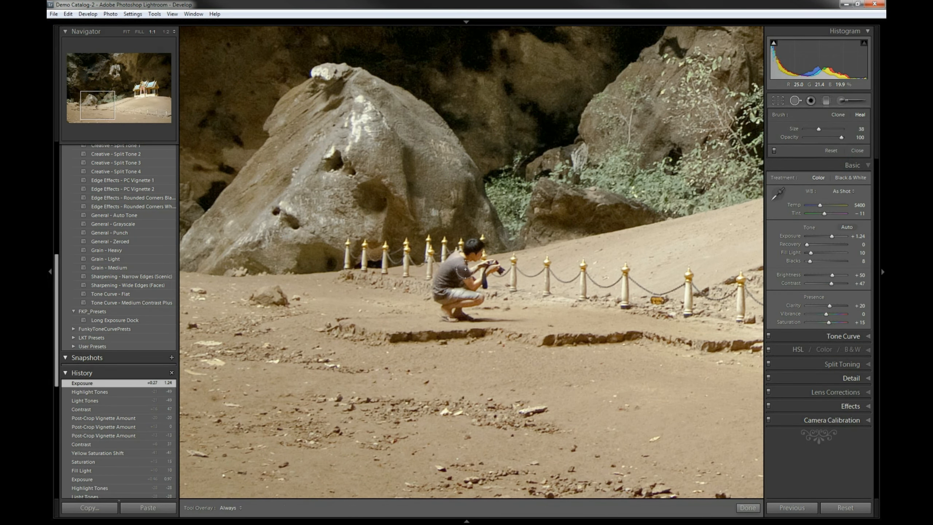
scroll(472, 248, up, 5)
mouse_move(473, 248)
mouse_down()
mouse_move(562, 278)
mouse_move(583, 269)
mouse_up()
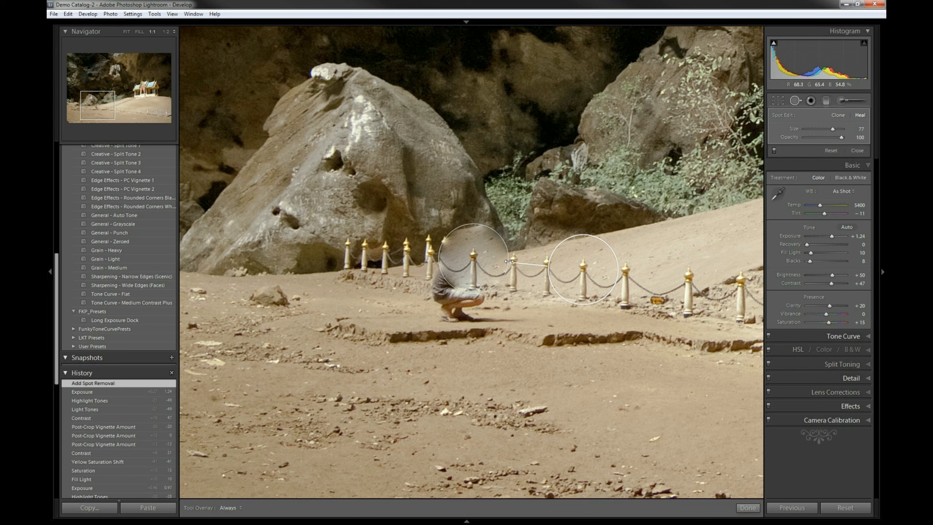
drag(509, 261, 514, 261)
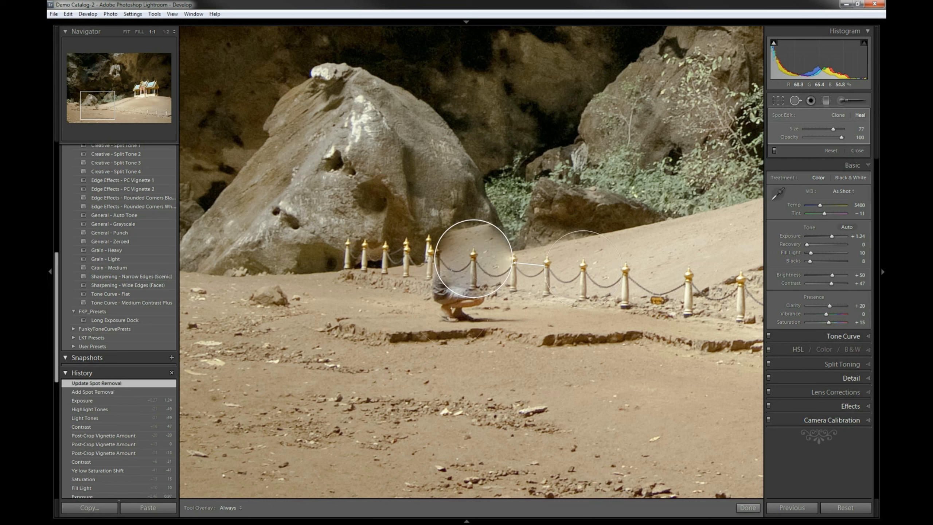
mouse_move(582, 269)
mouse_down()
mouse_move(511, 335)
mouse_move(542, 341)
mouse_move(416, 320)
mouse_up()
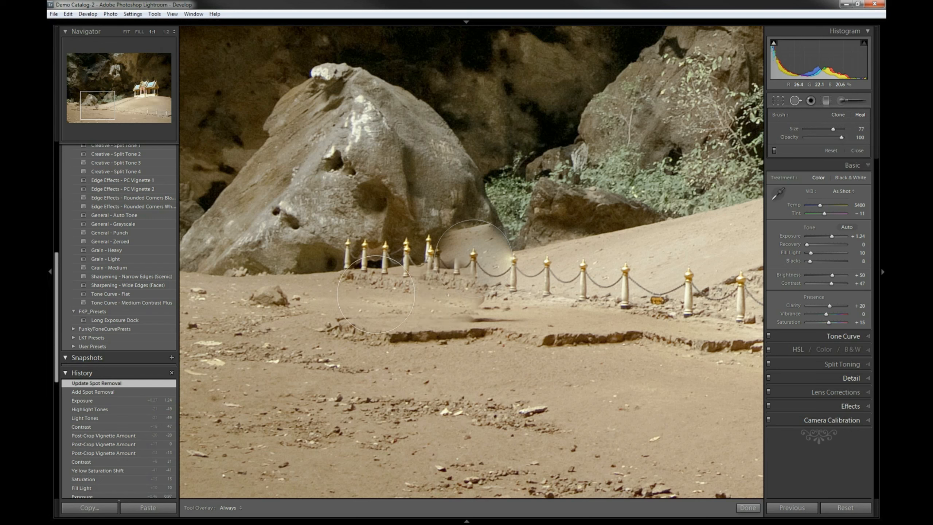
click(448, 295)
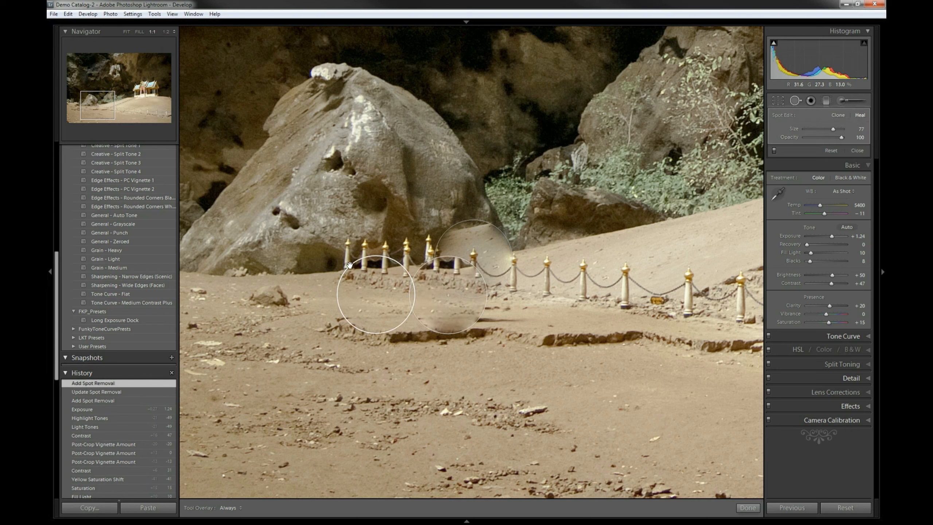
drag(408, 277, 399, 282)
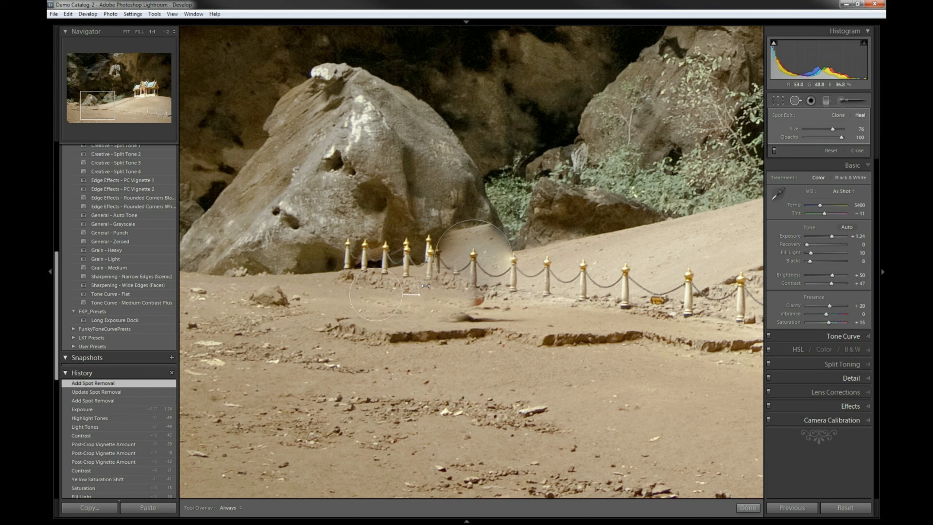
drag(448, 308, 441, 311)
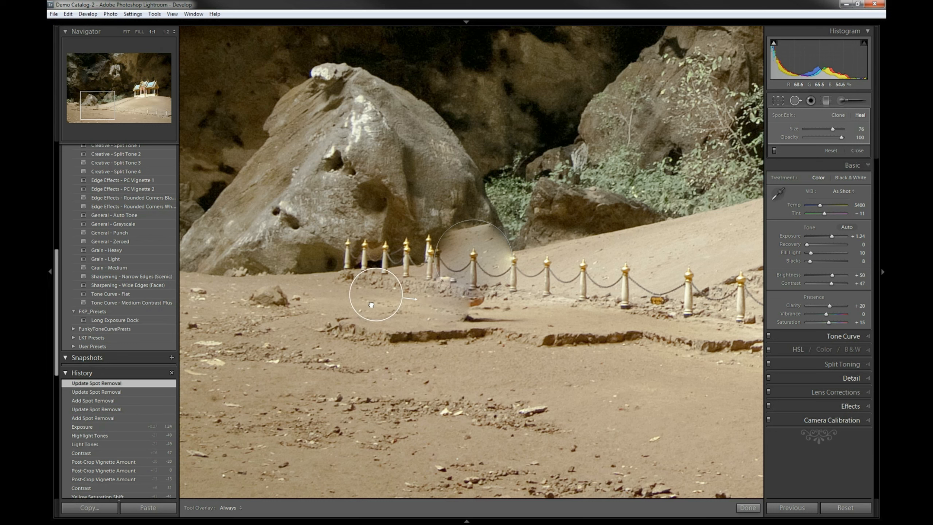
mouse_move(499, 294)
mouse_down()
mouse_move(509, 301)
mouse_move(487, 290)
mouse_up()
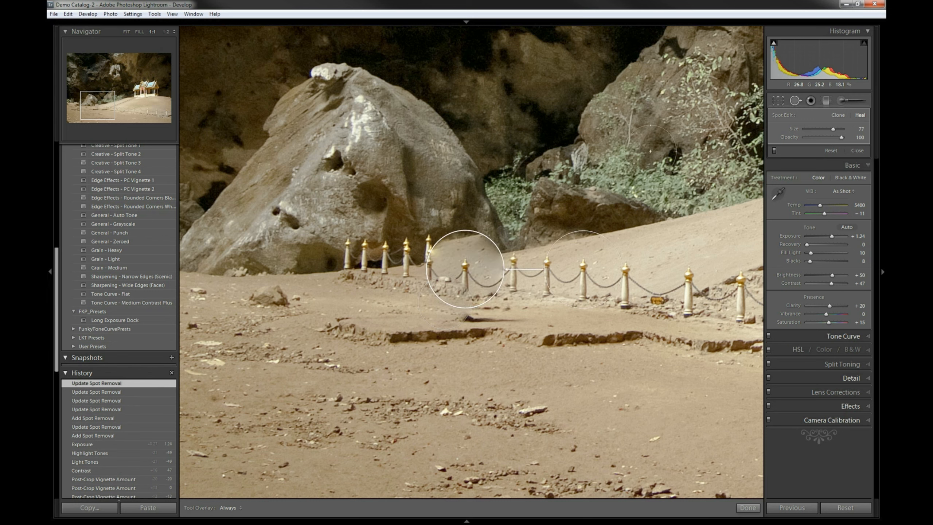
Delete both spot removal patches and close the Spot Removal tool
key(Delete)
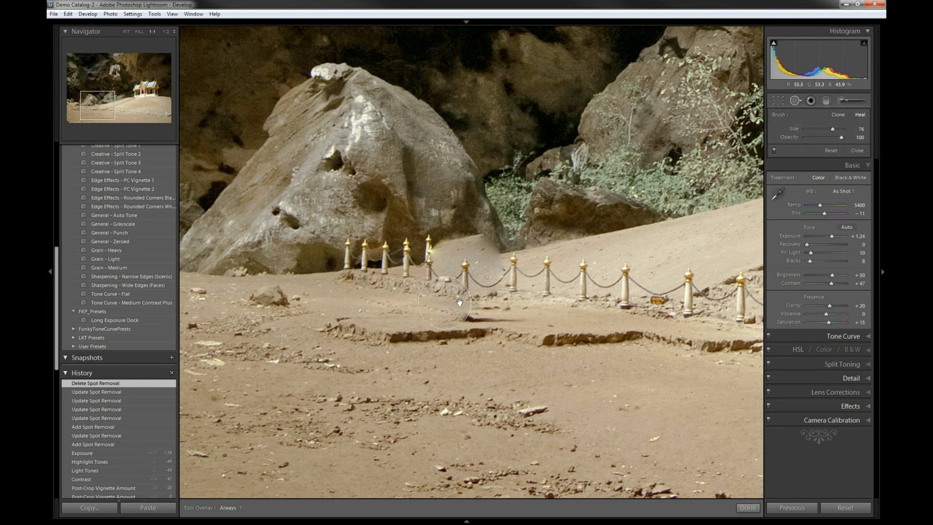
click(458, 303)
key(Delete)
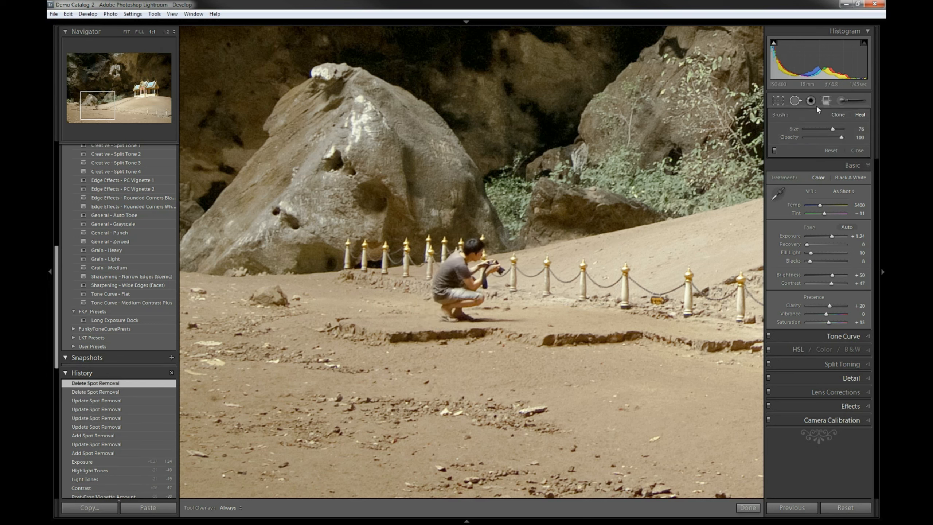
click(794, 100)
click(465, 255)
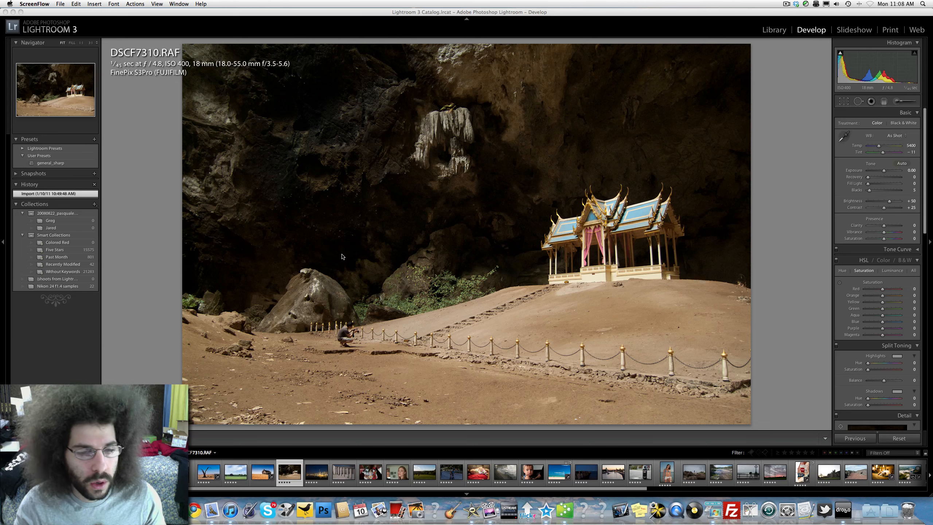
Inspect the photographer and the temple area of the photo at 1:1 zoom
click(357, 327)
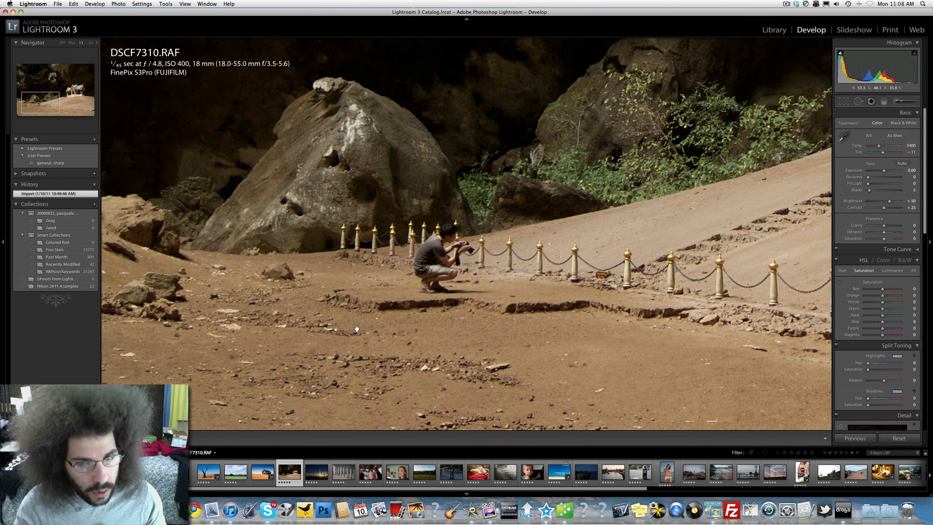
click(356, 328)
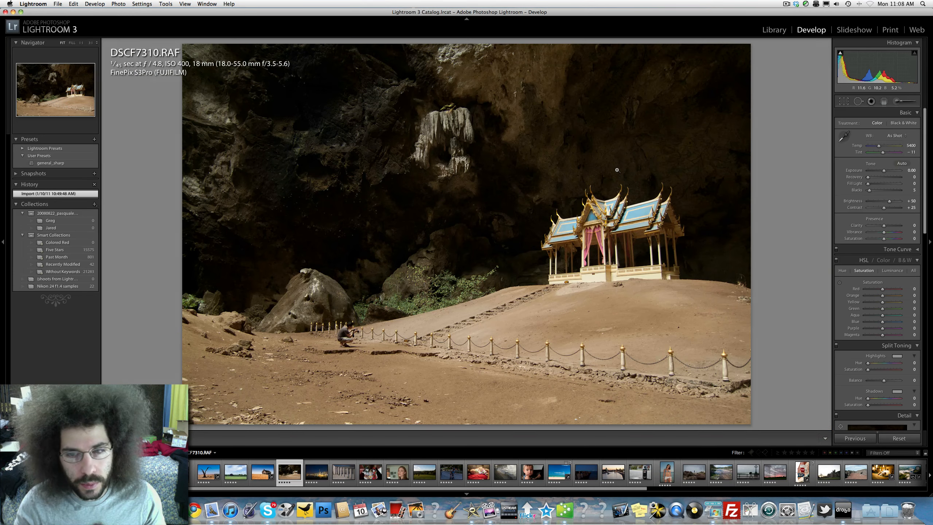
click(598, 231)
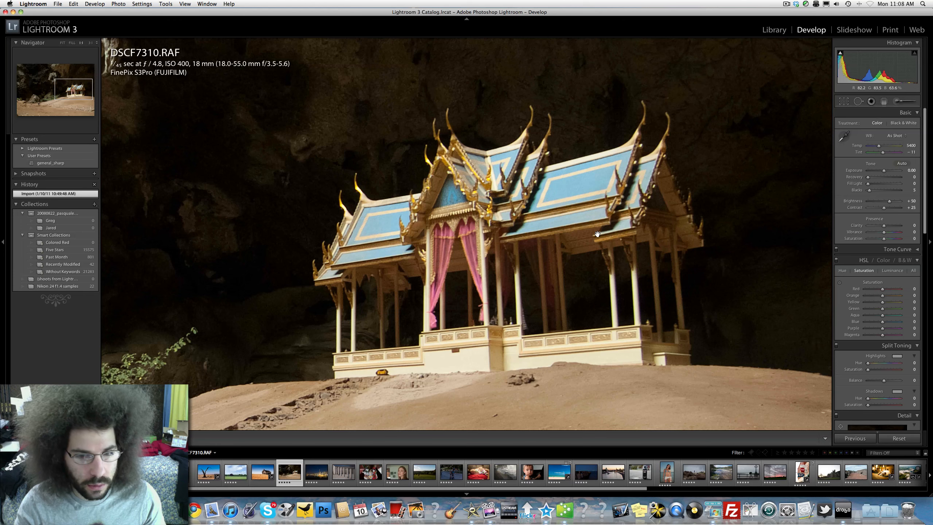
click(561, 232)
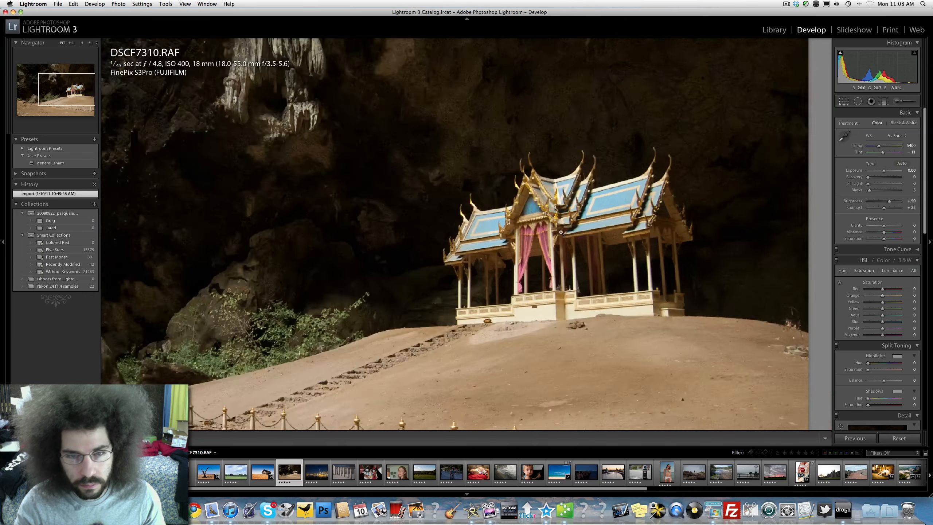
Try a high-contrast black-and-white look by fully desaturating and raising exposure, contrast and blacks, then reset all settings
click(456, 132)
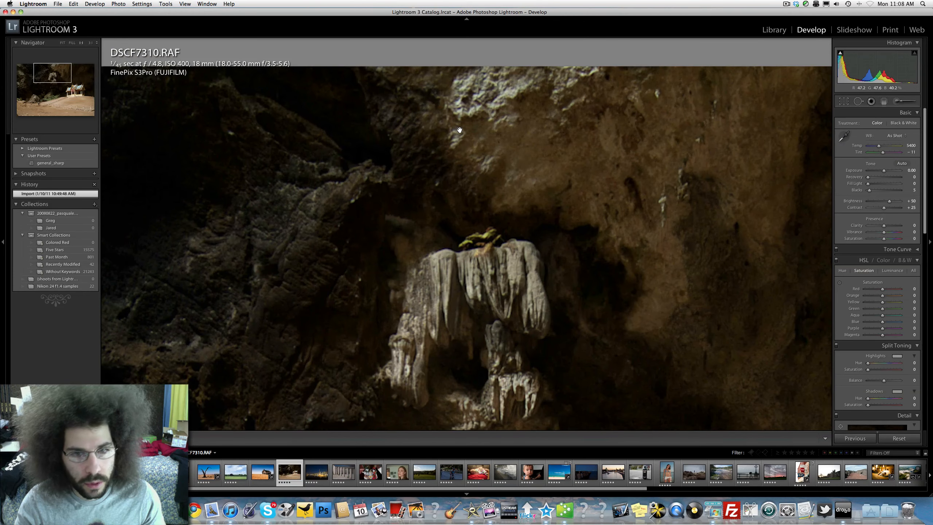
click(494, 239)
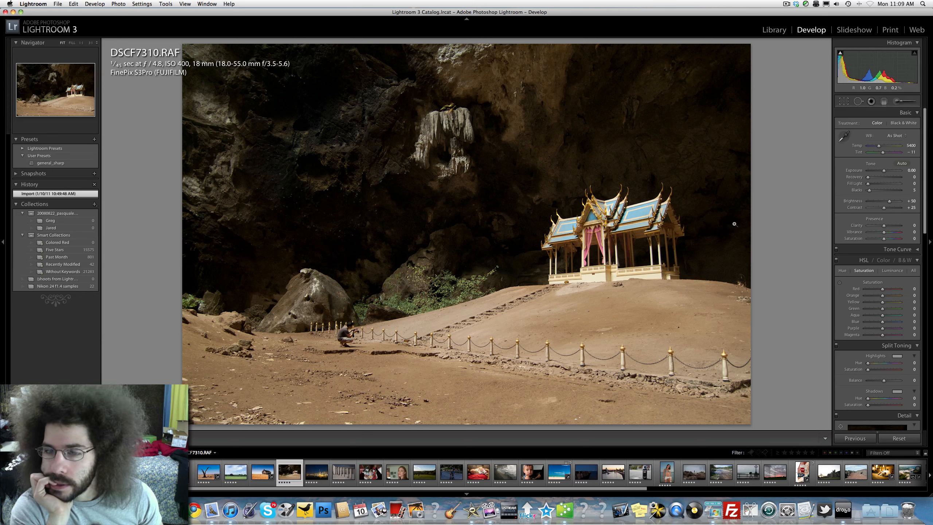
drag(883, 238, 836, 233)
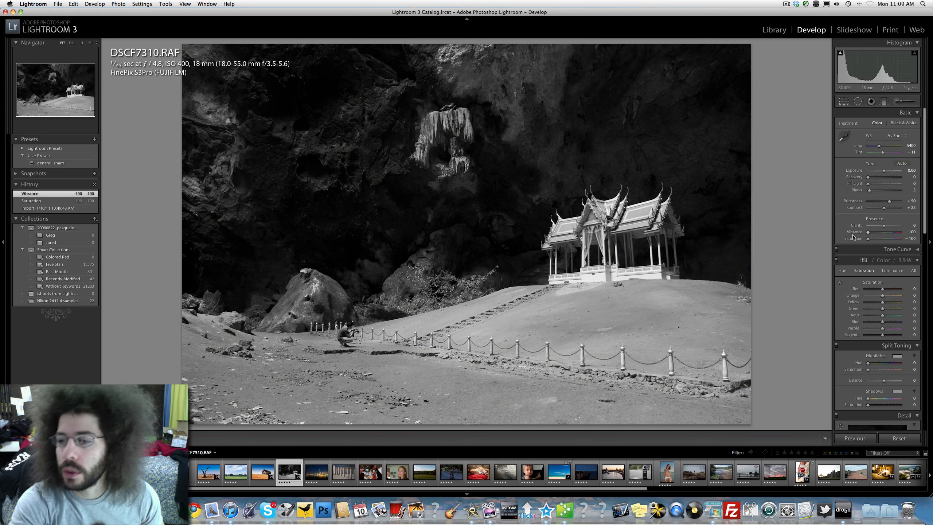
drag(884, 170, 885, 170)
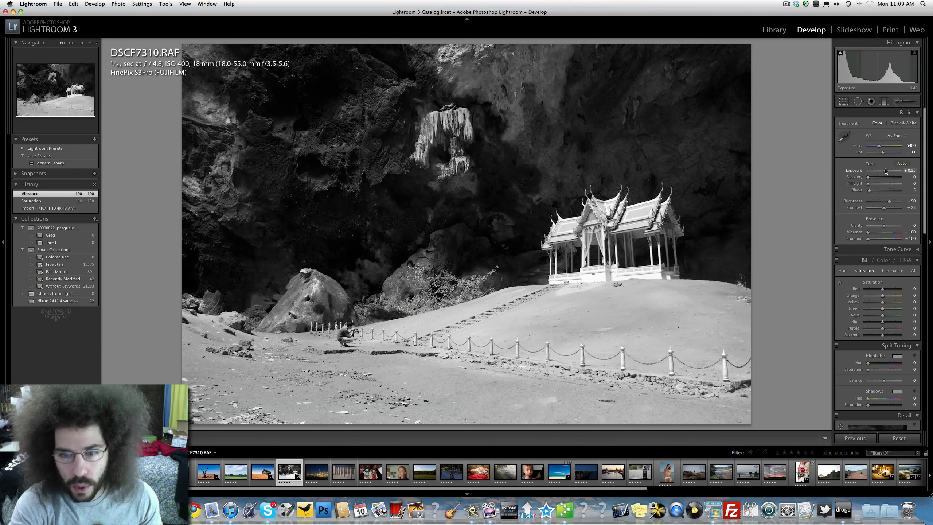
drag(883, 208, 928, 212)
drag(868, 190, 867, 190)
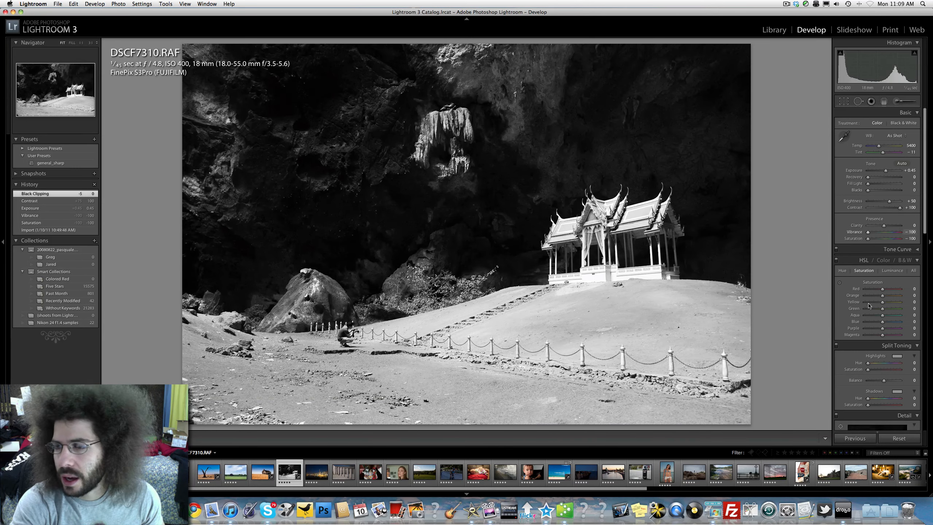
click(891, 437)
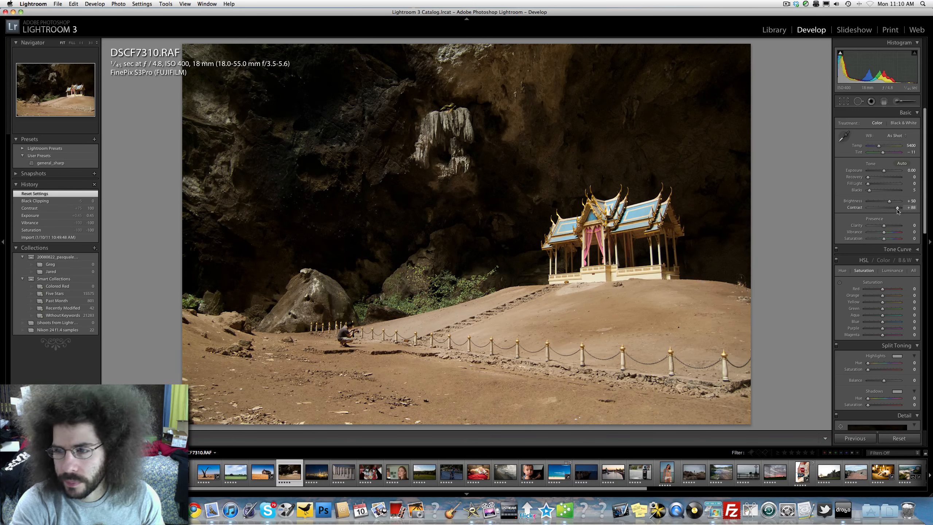
Try another black-and-white version with boosted contrast, exposure and fill light, then reset all settings again
drag(897, 211, 897, 211)
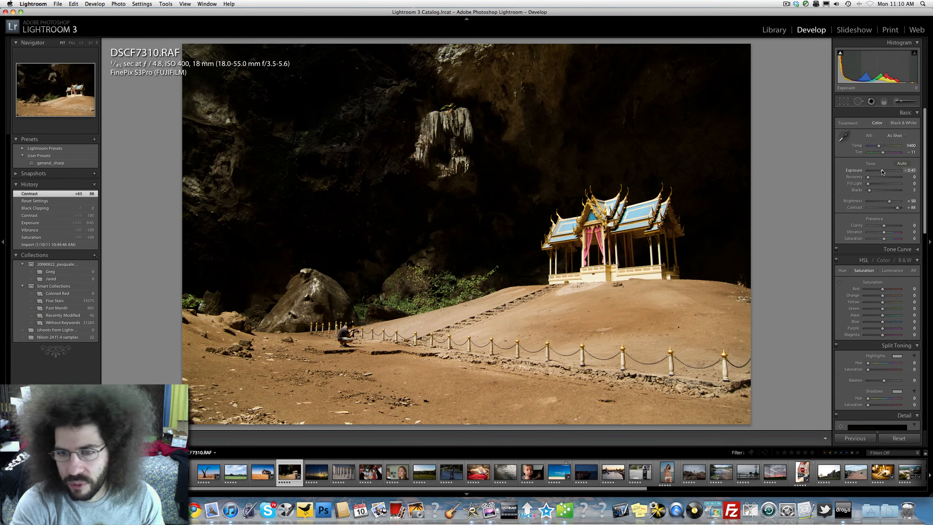
drag(884, 171, 932, 188)
drag(175, 190, 102, 190)
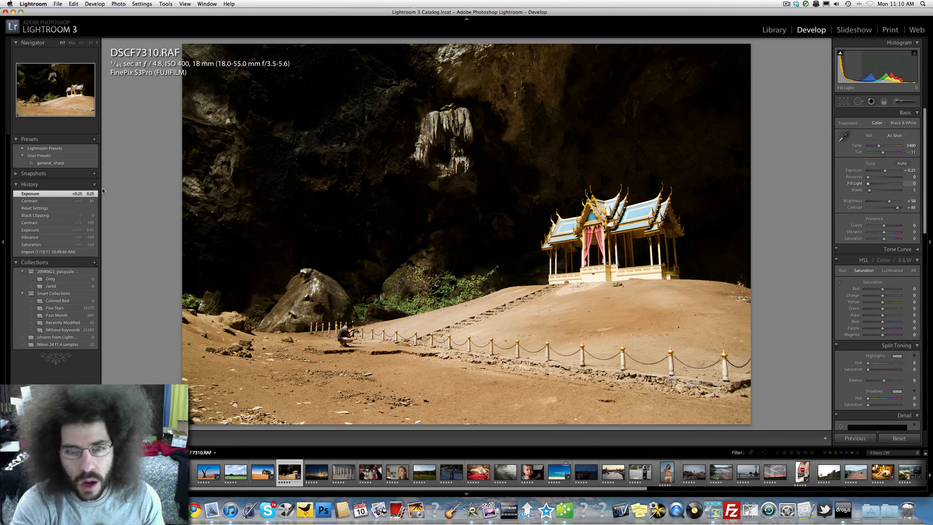
drag(399, 181, 876, 156)
drag(877, 238, 785, 241)
drag(897, 207, 894, 187)
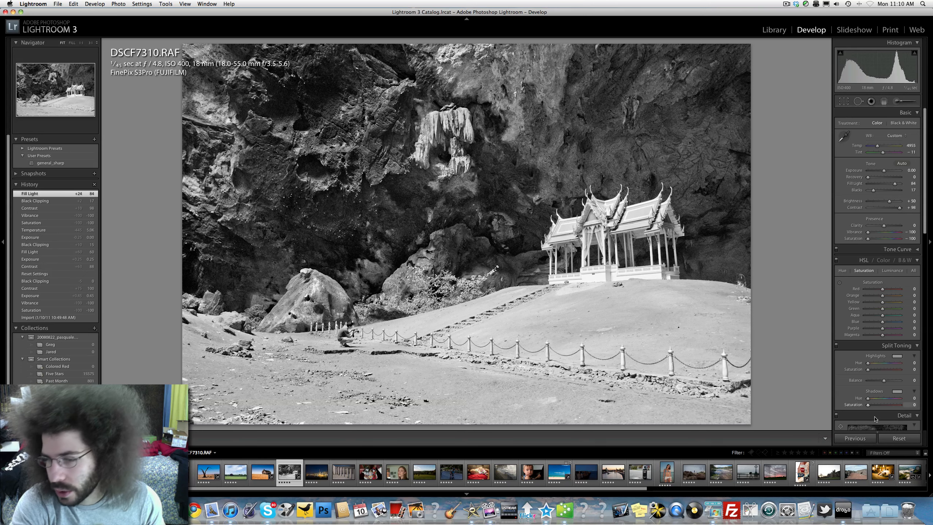
click(906, 437)
click(905, 437)
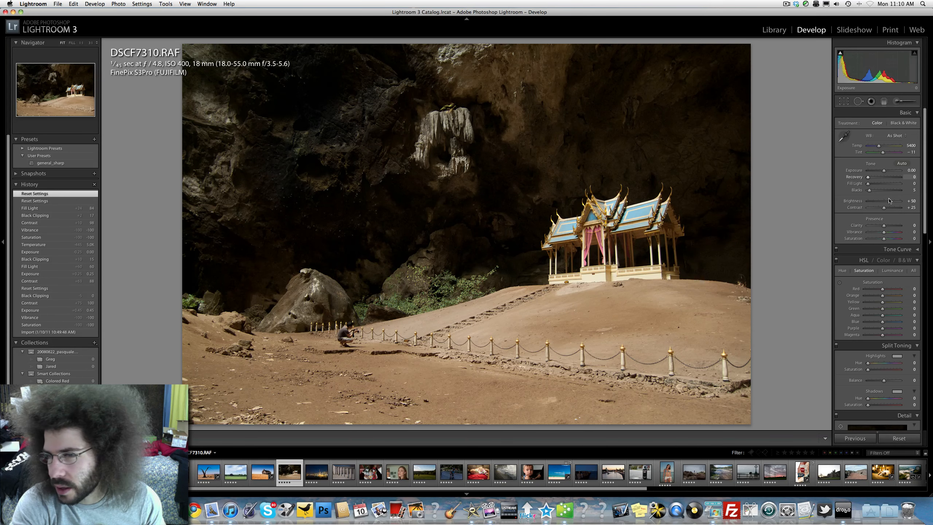
Rebuild the colour tone with exposure -0.20, fill light 45, stronger contrast, clarity +36 and blacks about 11
drag(883, 207, 882, 170)
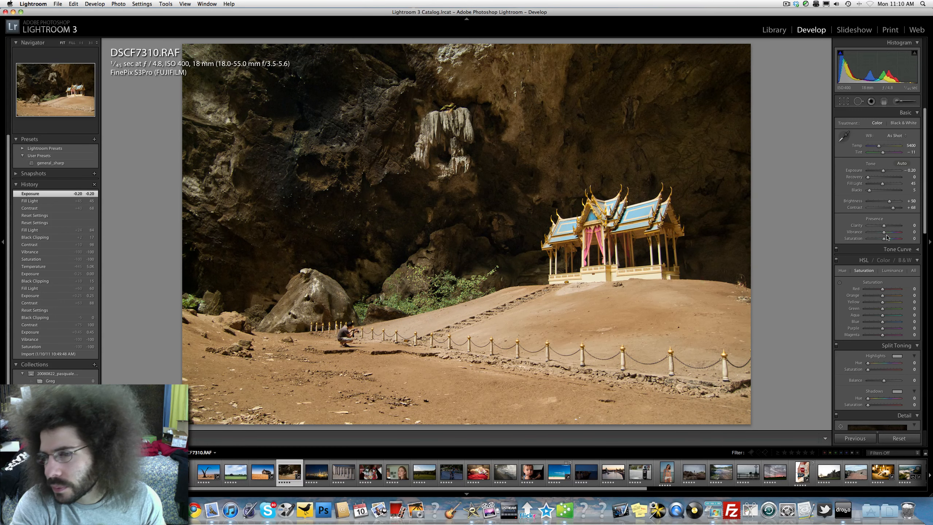
drag(883, 225, 873, 194)
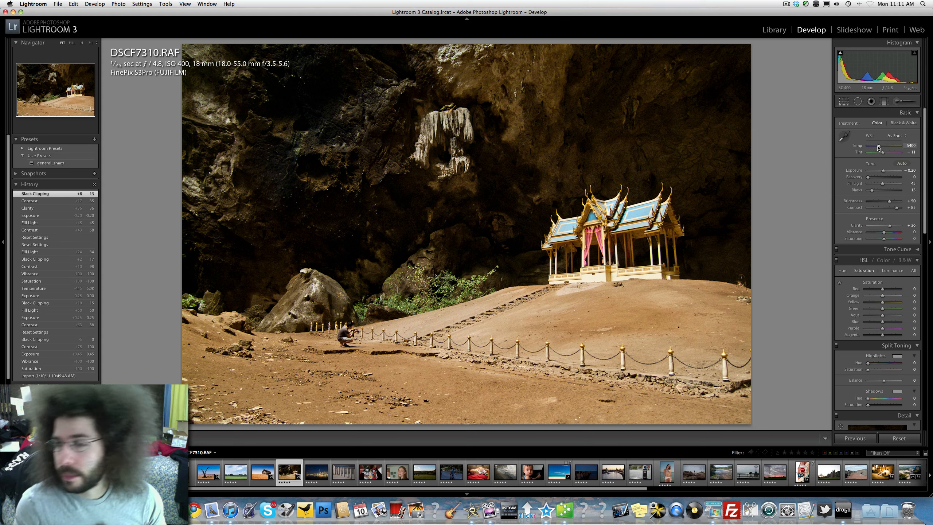
Set white balance to temperature 5182 and tint -3, exposure to -0.10 and blacks to 16
drag(877, 147, 884, 155)
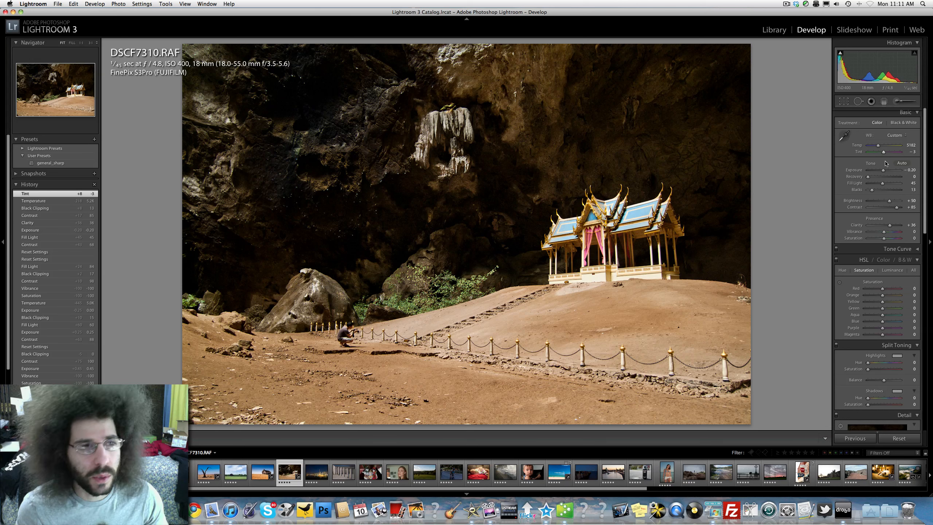
drag(884, 171, 884, 171)
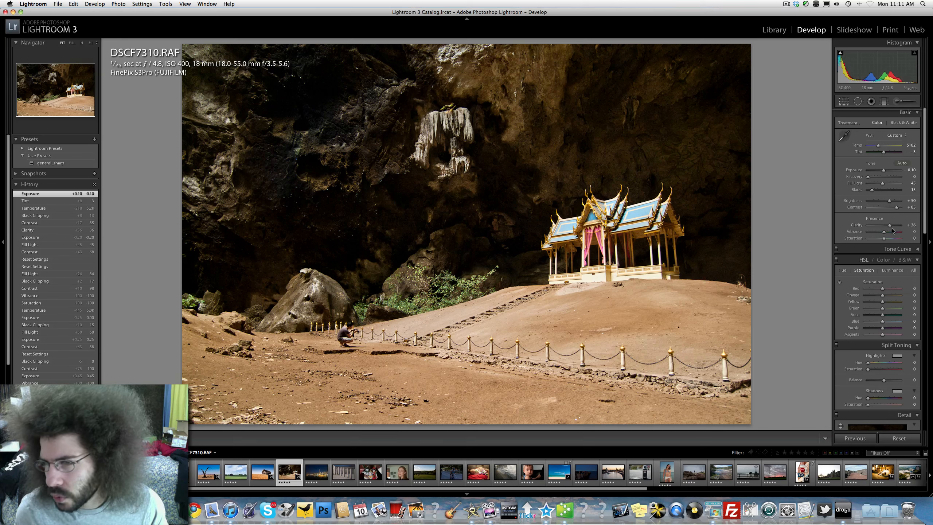
drag(871, 189, 873, 189)
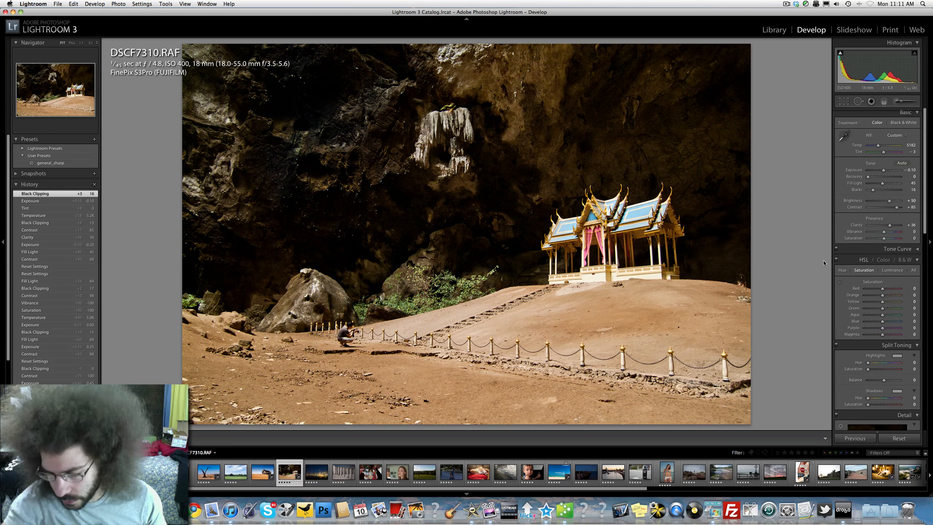
Compare the edited photo against its before view
key(backslash)
key(backslash)
key(backslash)
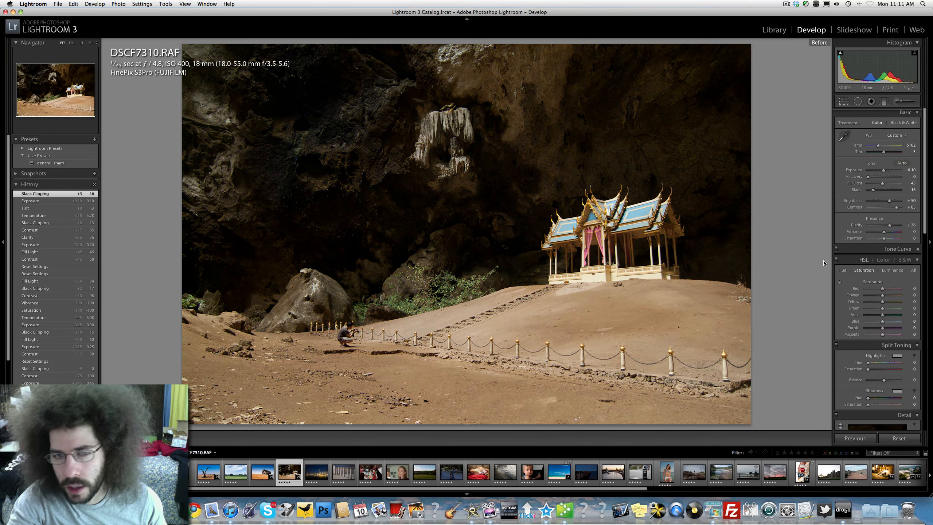
key(backslash)
key(backslash)
key(backslash)
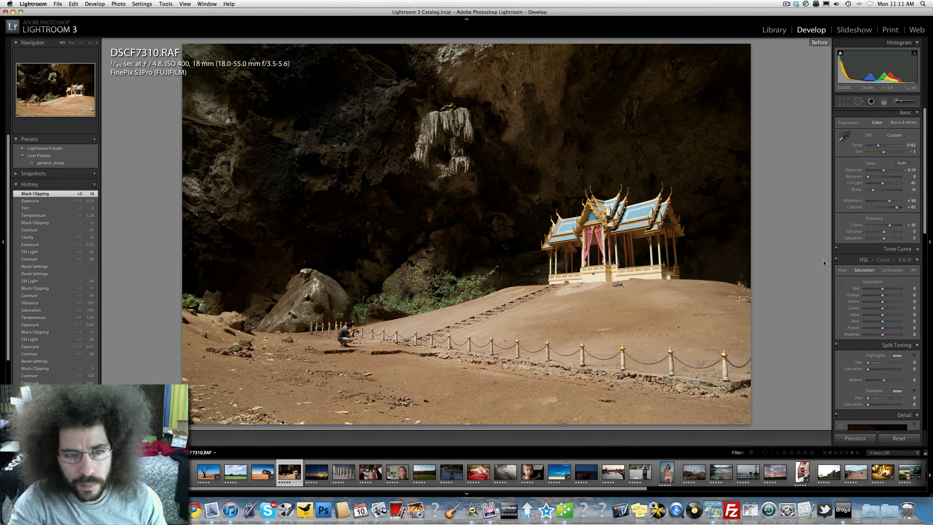
key(backslash)
key(backslash)
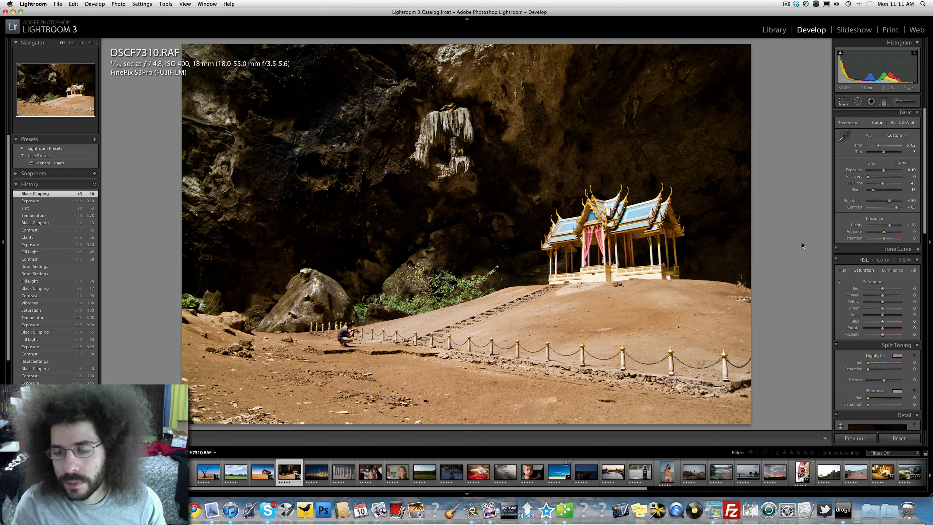
Preview a full desaturation and undo it, then set vibrance to +25 and saturation to +9
drag(852, 243, 840, 240)
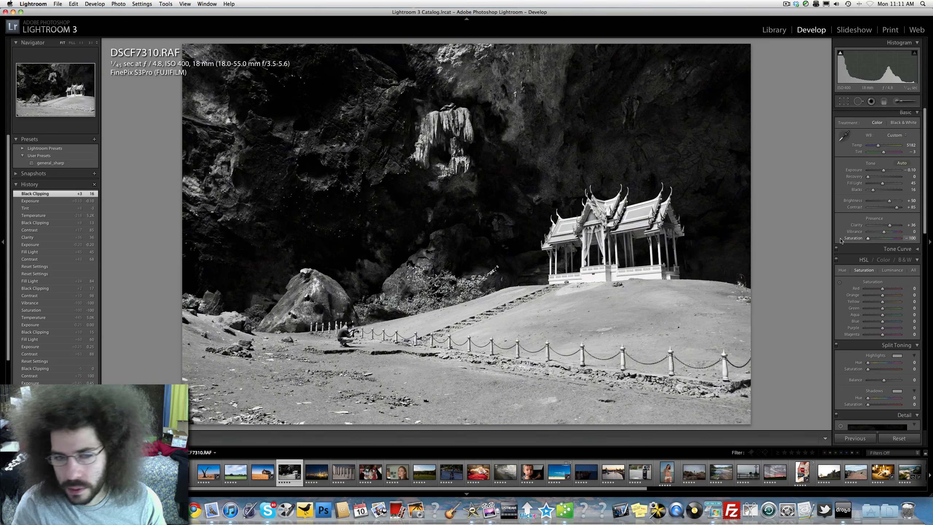
key(super+z)
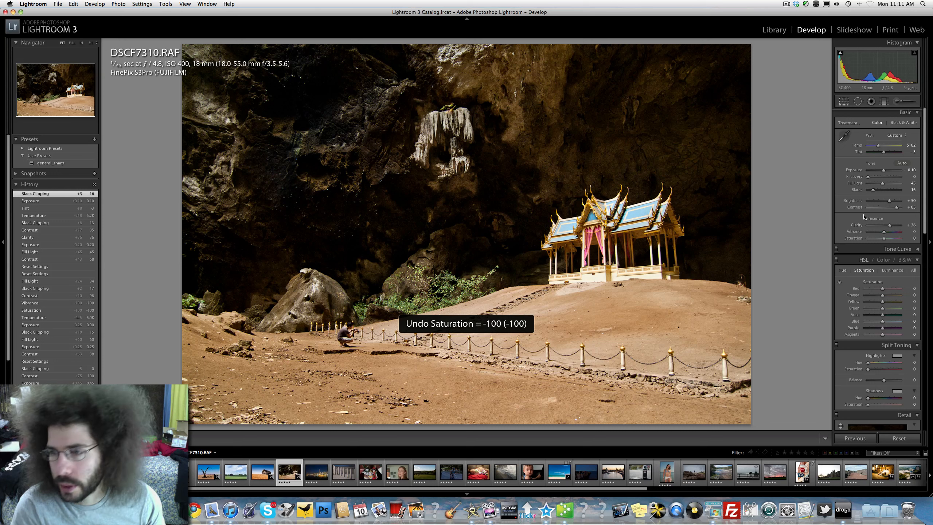
click(888, 231)
drag(886, 240, 885, 239)
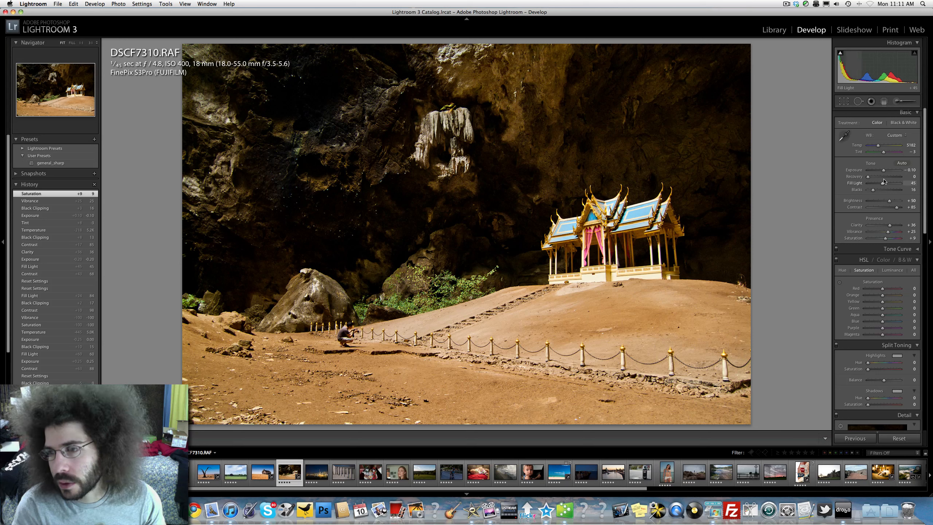
Try a strong green tint shift and a recovery boost, undoing both
click(890, 152)
drag(890, 152, 873, 151)
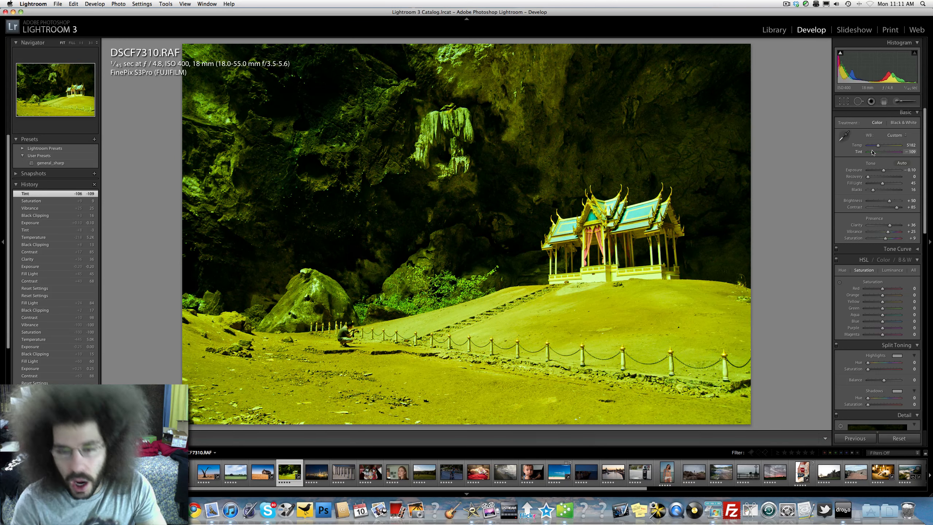
key(super+z)
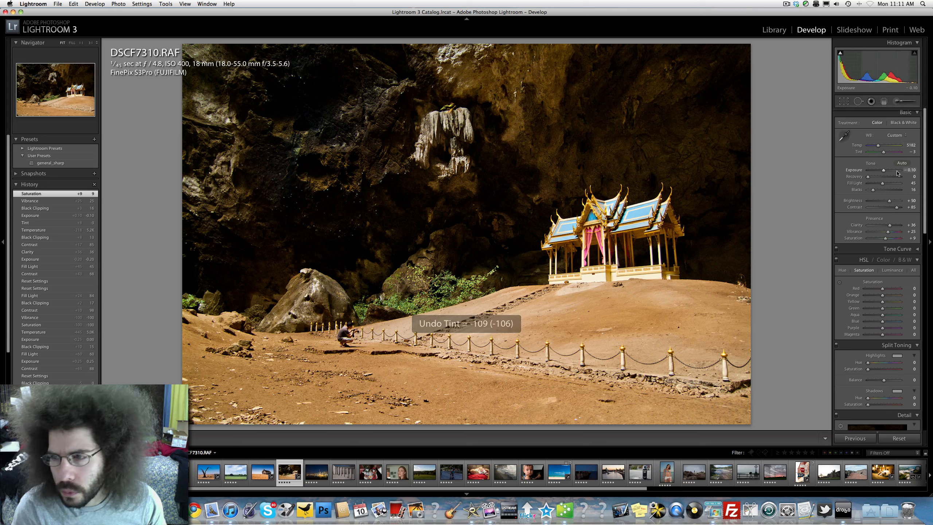
click(881, 177)
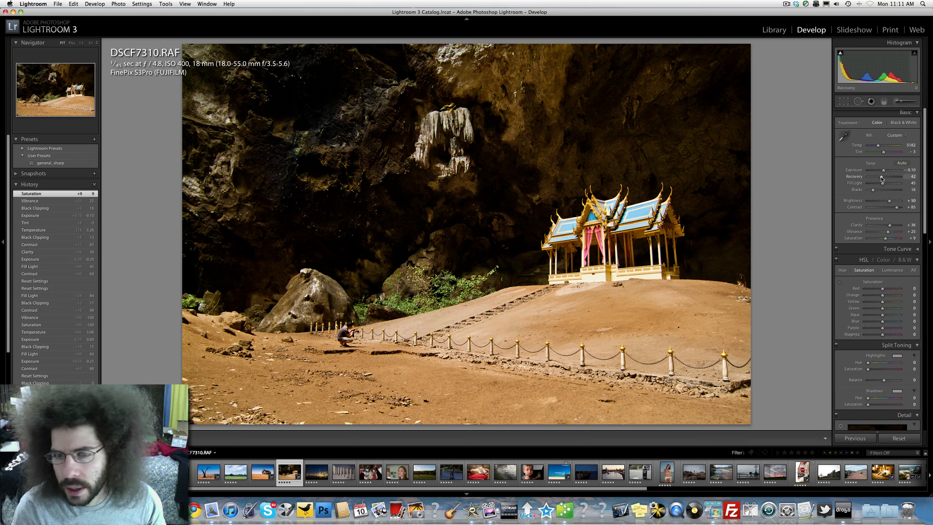
drag(880, 179, 780, 175)
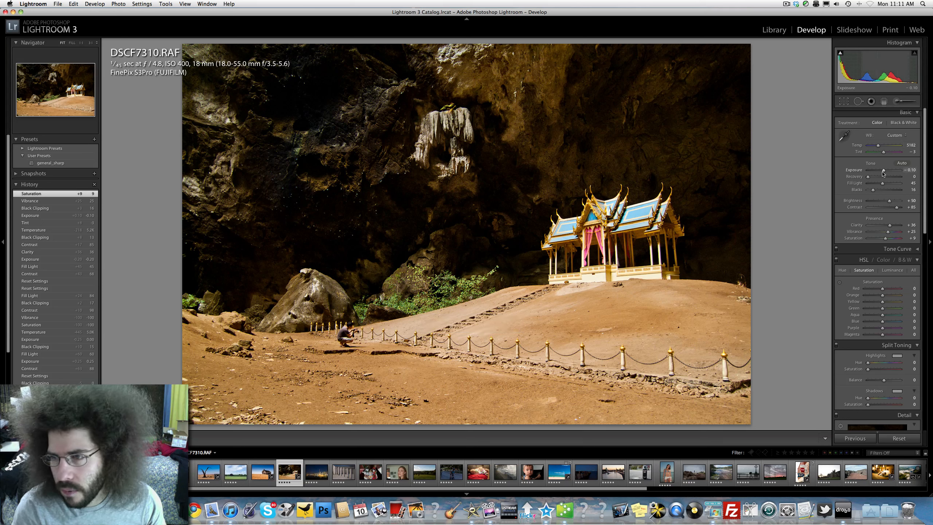
Set exposure to 0.00, contrast +95, clarity +41, vibrance +34 and fill light 51
drag(883, 171, 882, 171)
drag(896, 208, 889, 234)
click(892, 232)
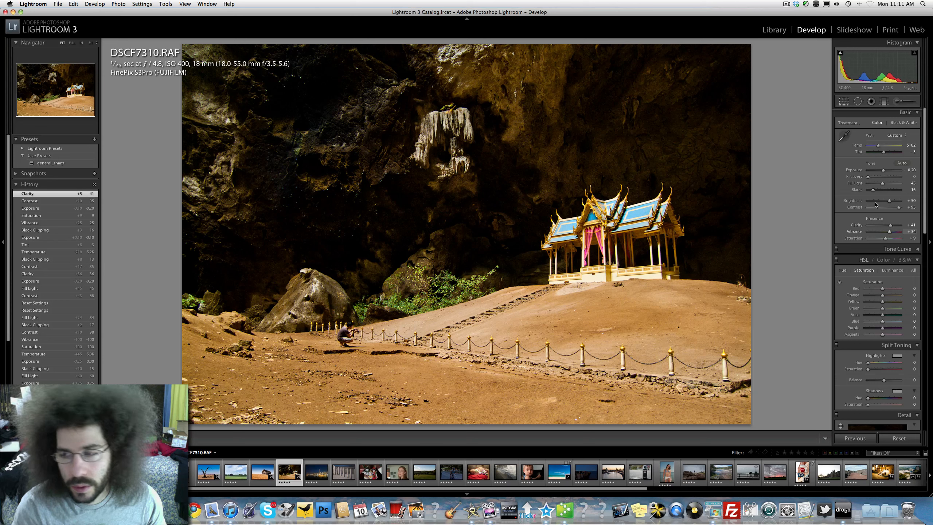
drag(882, 170, 884, 186)
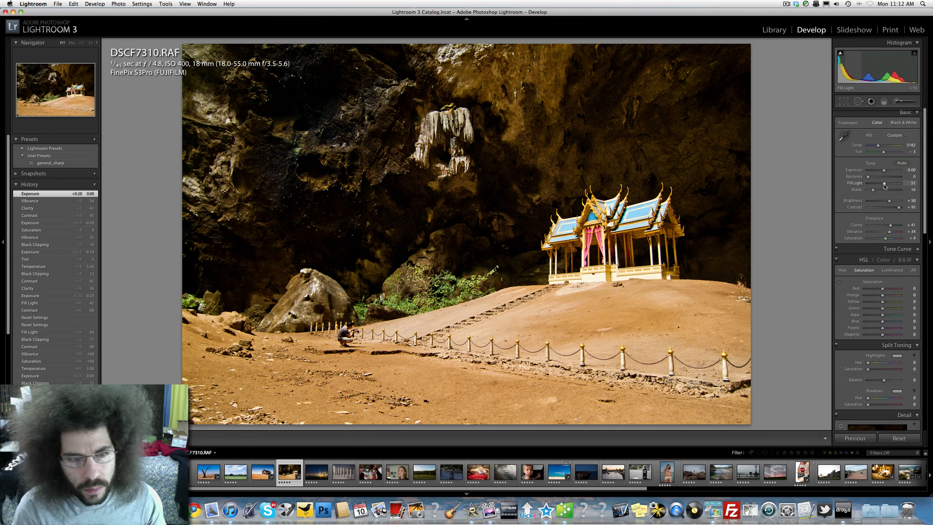
Apply the general_sharp user preset and set the tint to +10
click(443, 117)
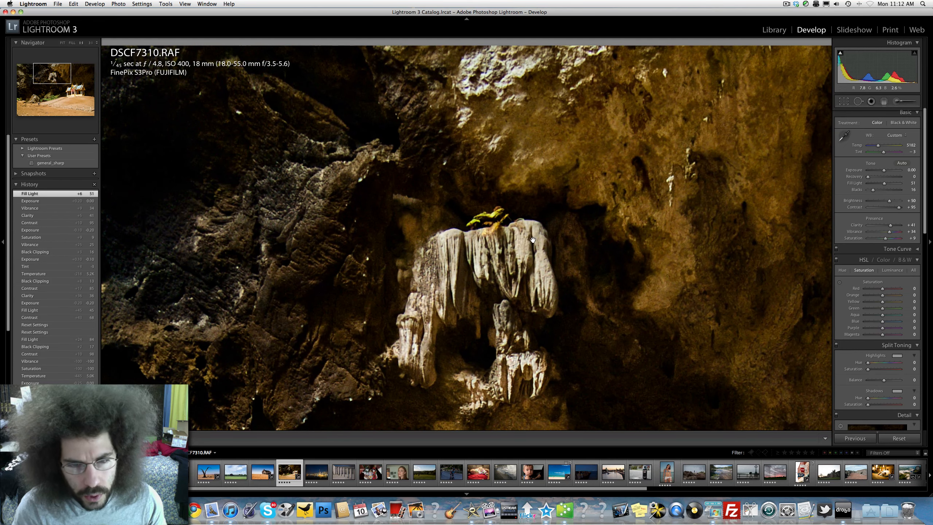
click(575, 276)
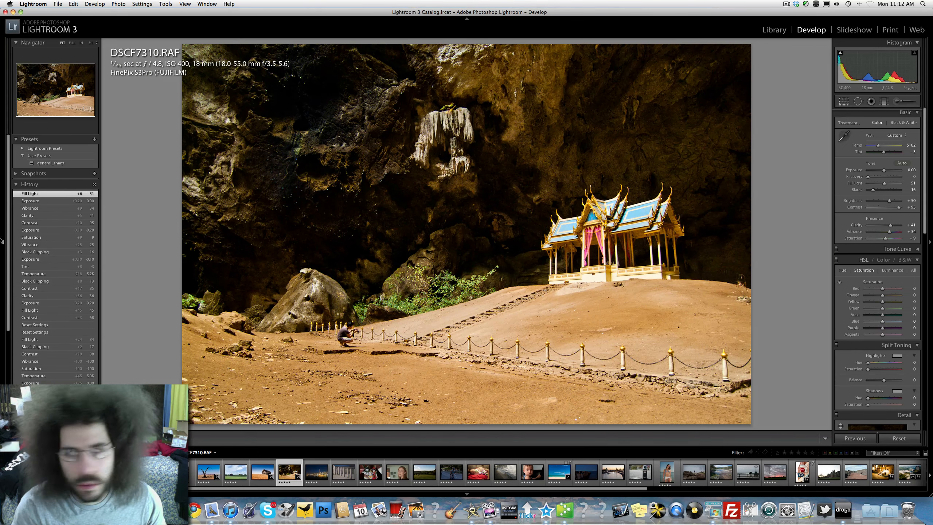
scroll(48, 184, down, 5)
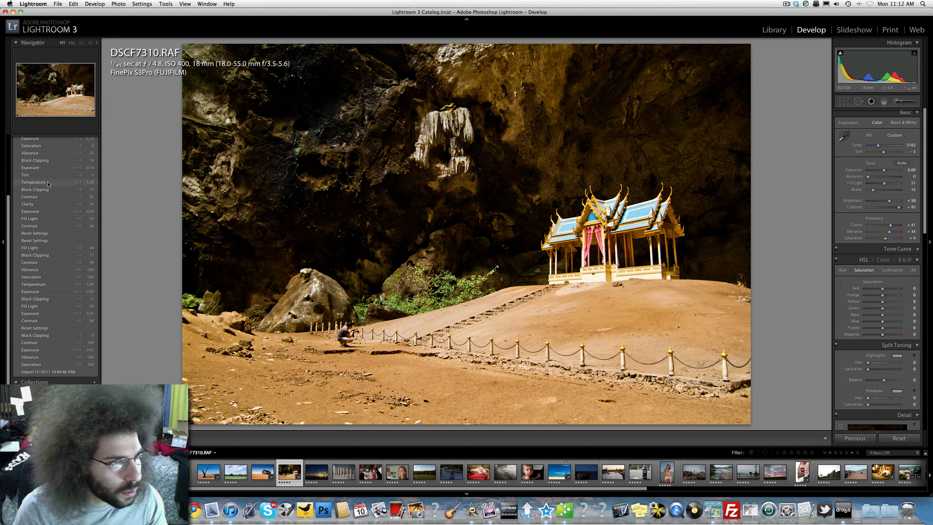
scroll(48, 184, up, 5)
click(50, 163)
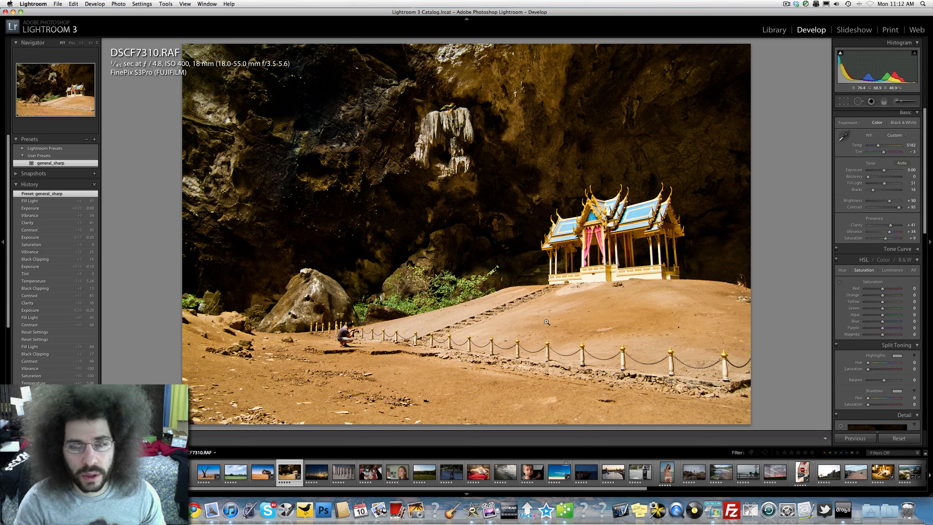
double_click(884, 151)
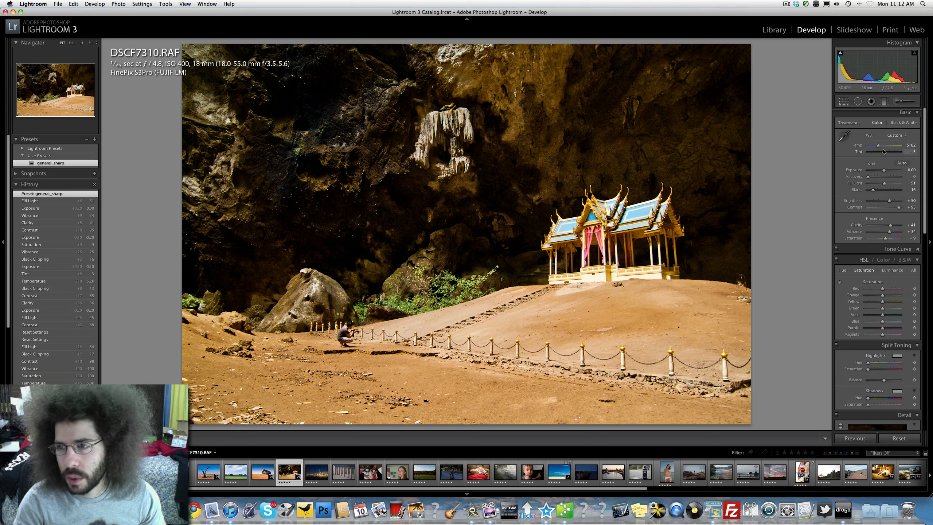
drag(884, 153, 886, 154)
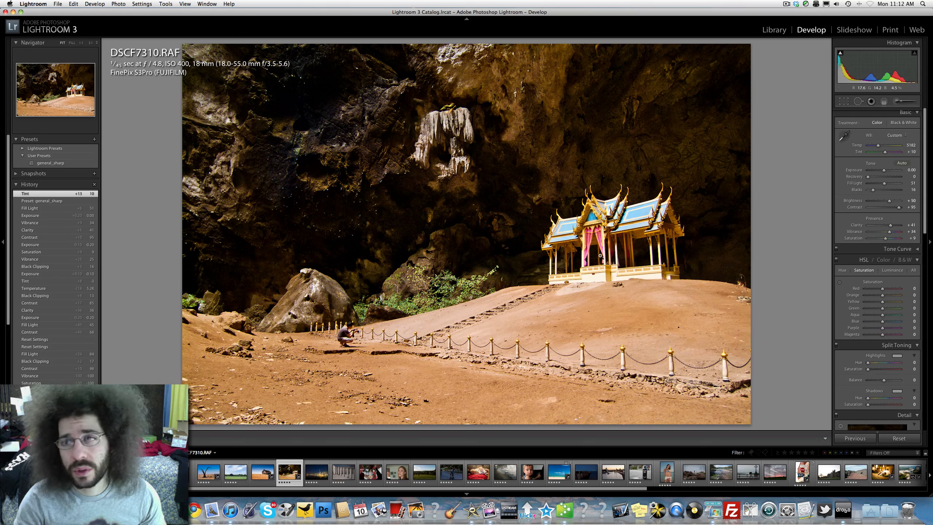
Decline the incoming Skype call
click(786, 4)
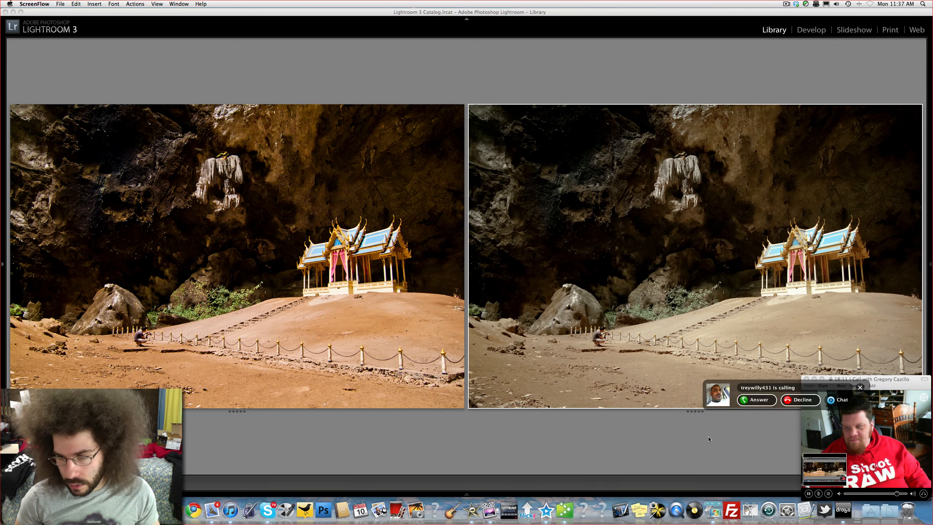
click(800, 400)
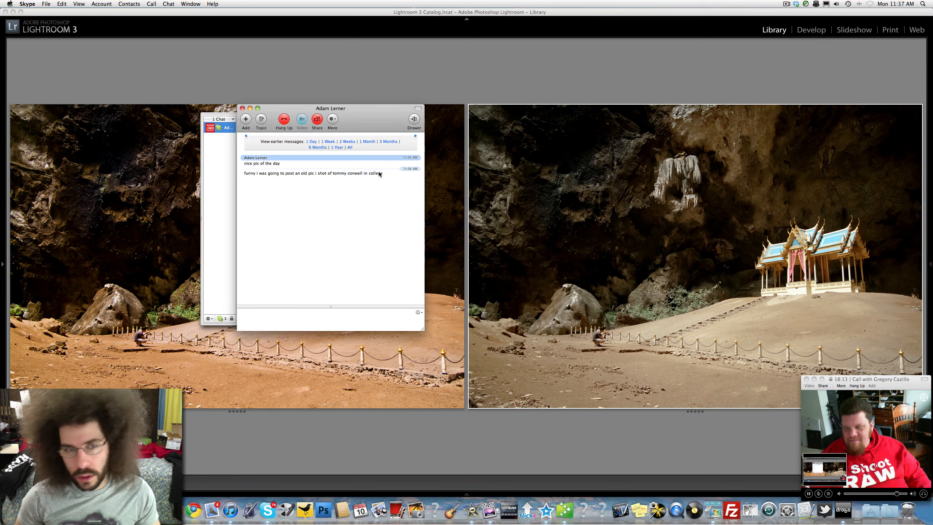
Close the chat window and view each version full-size, returning to the side-by-side comparison
click(250, 108)
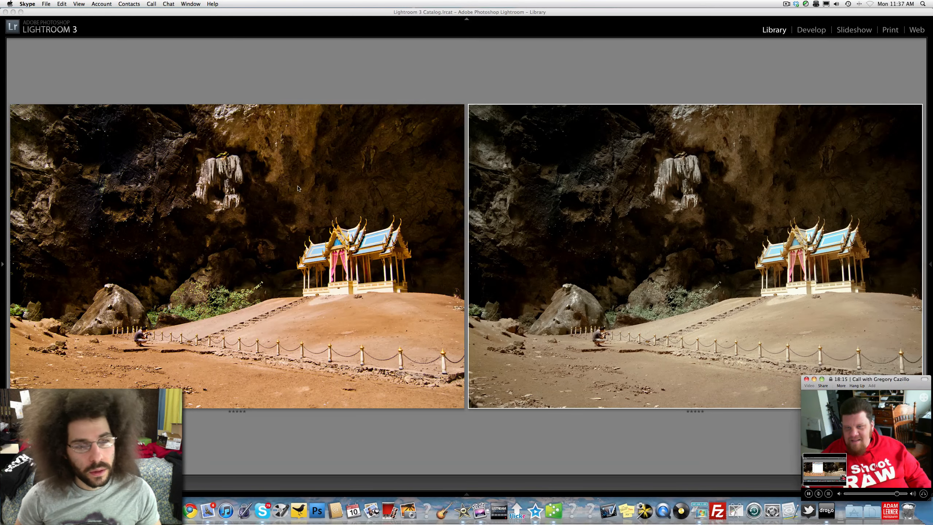
double_click(371, 194)
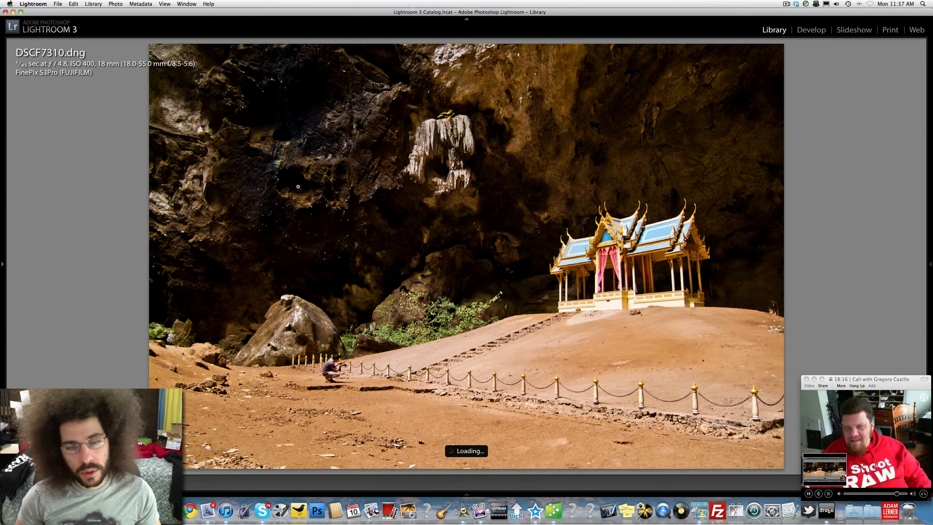
double_click(370, 195)
click(637, 249)
double_click(636, 249)
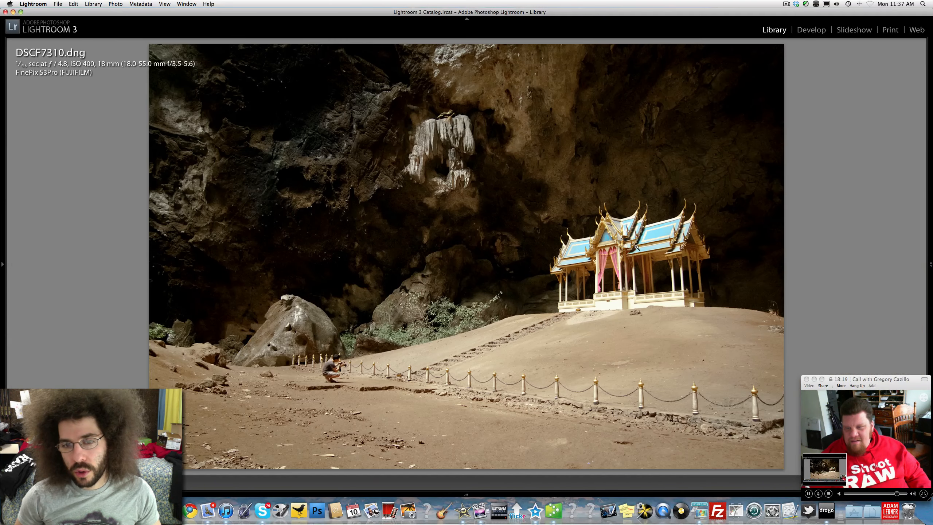
double_click(533, 241)
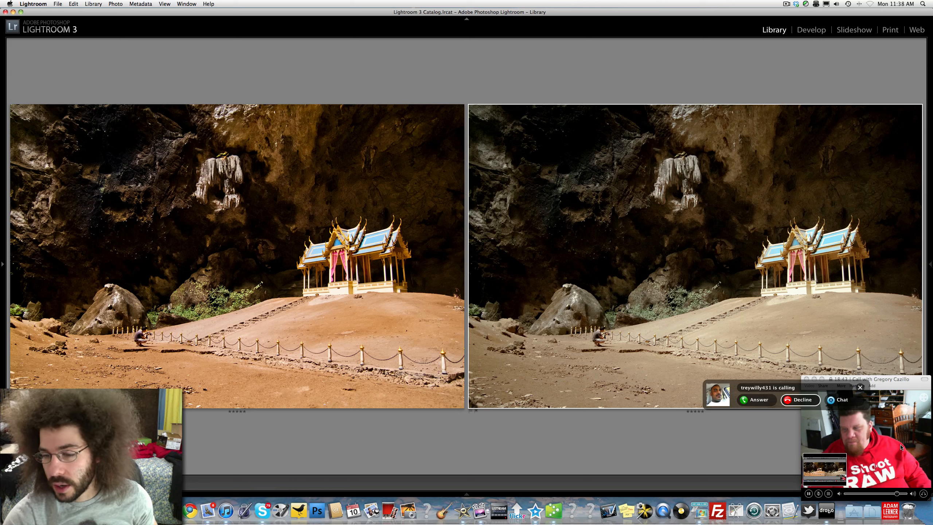
Decline the incoming Skype call
click(808, 399)
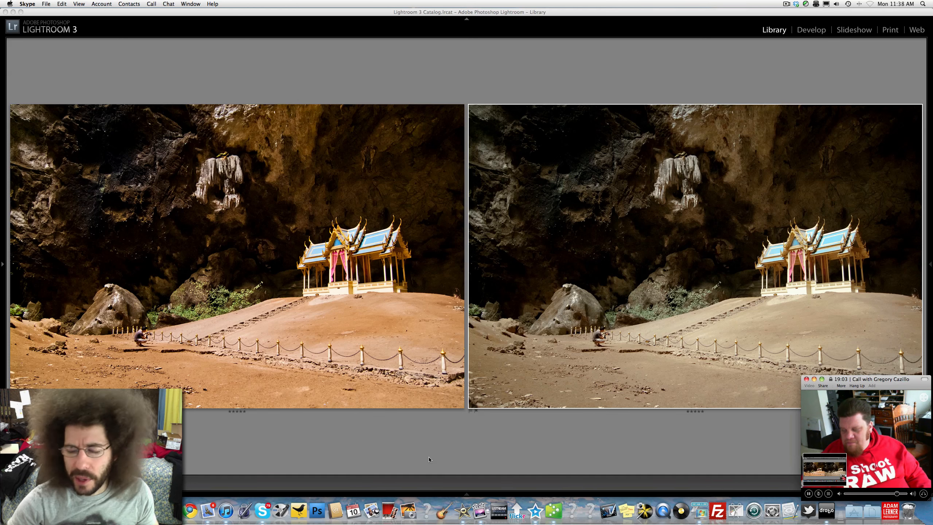
Open each version full-size and in Develop to review its settings, returning to the side-by-side comparison
double_click(309, 306)
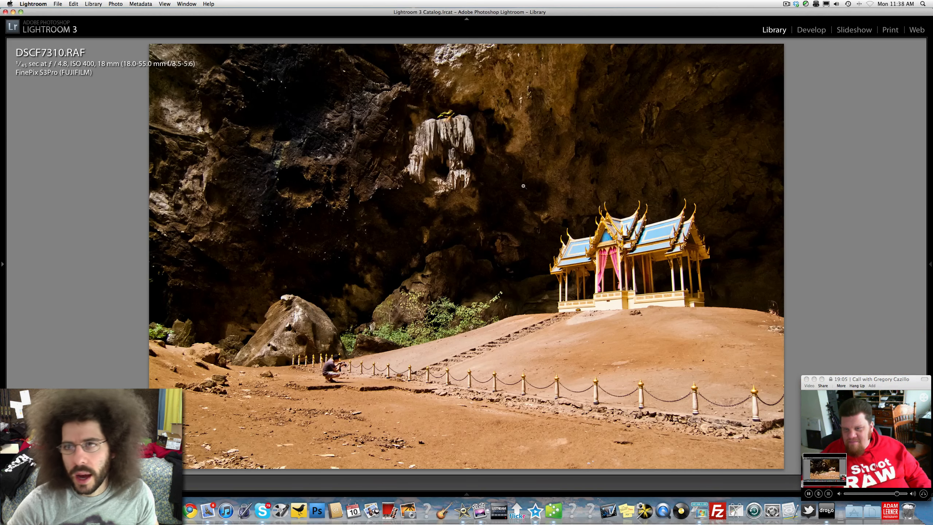
click(811, 30)
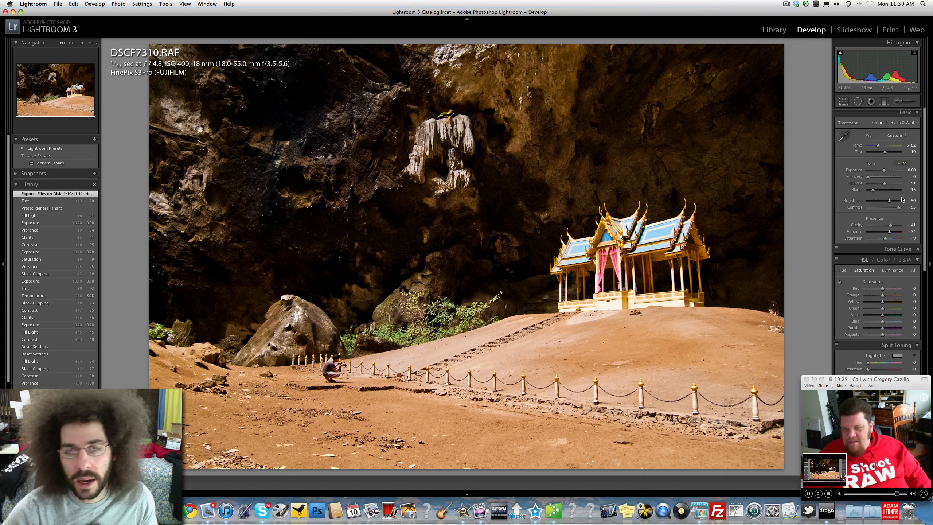
click(779, 33)
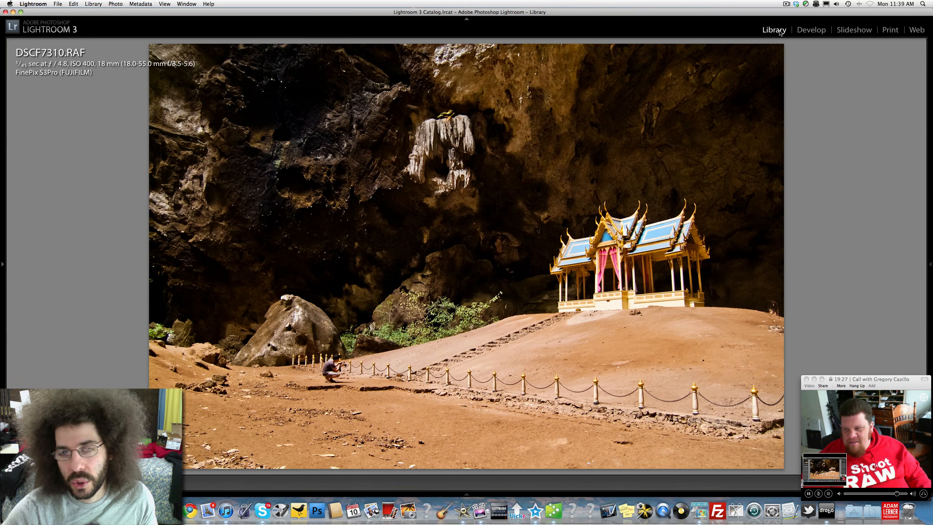
double_click(555, 153)
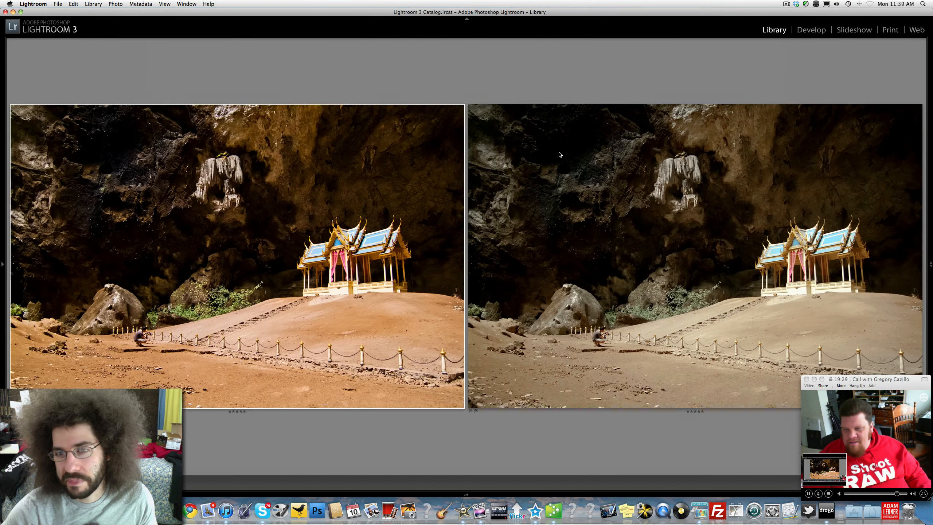
double_click(643, 177)
click(810, 30)
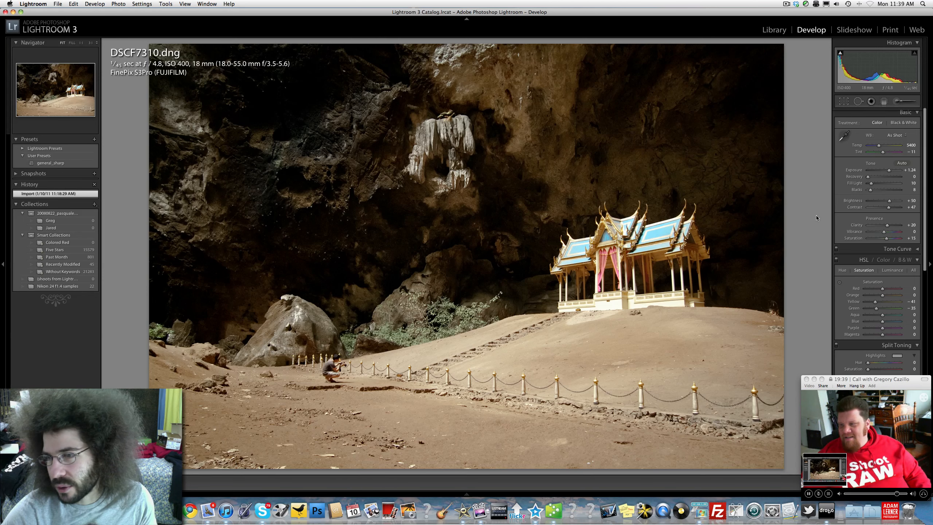
click(771, 30)
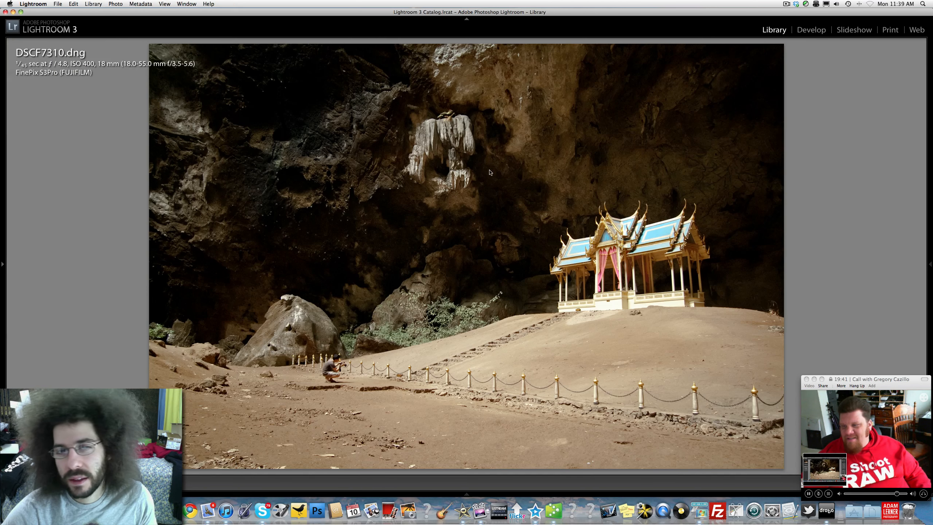
key(c)
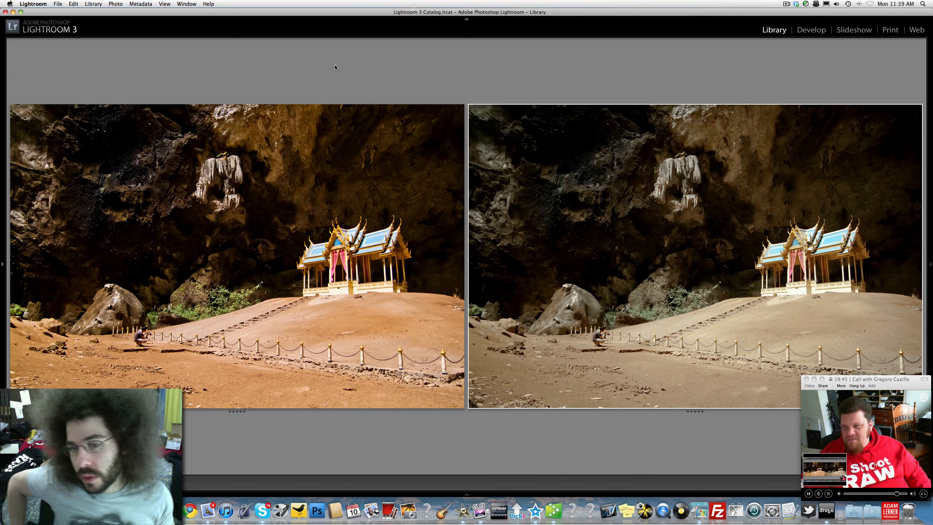
Try raising the DNG version's white balance temperature to 7000 in Develop, then undo it
key(d)
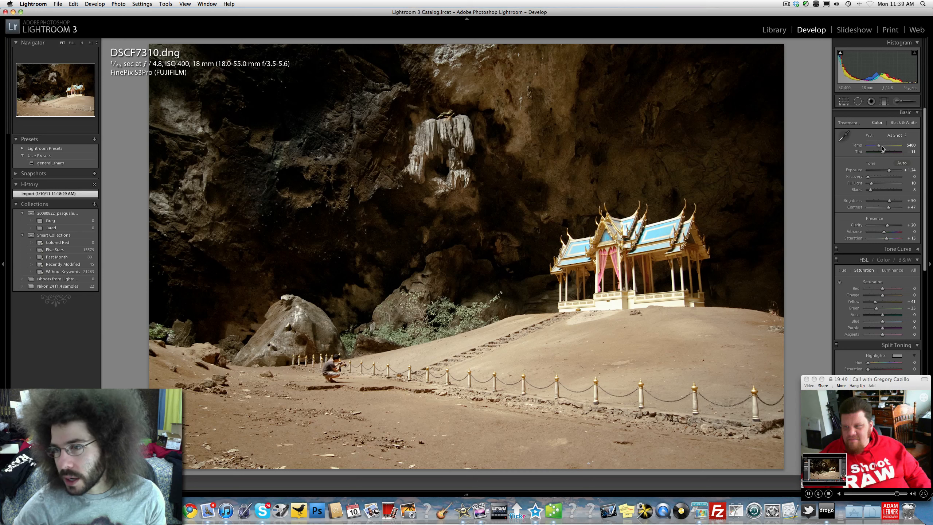
drag(882, 148, 885, 148)
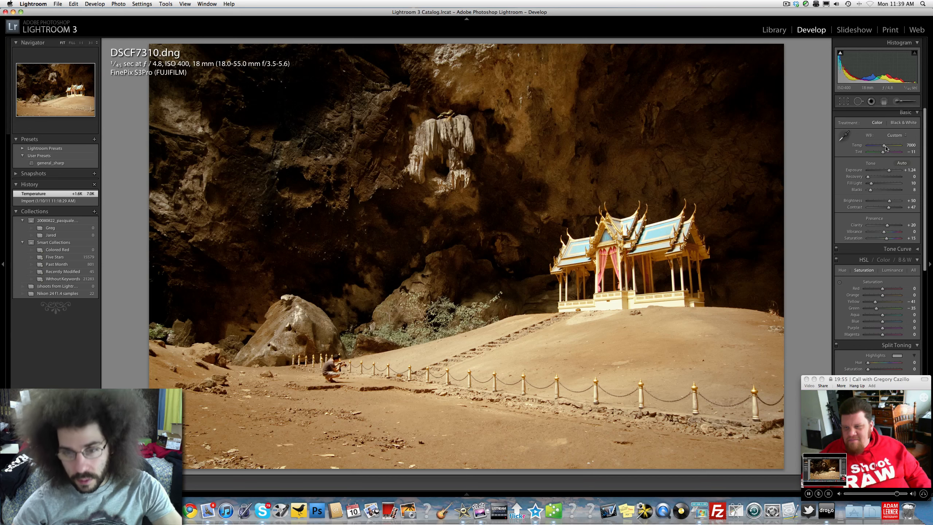
key(super+z)
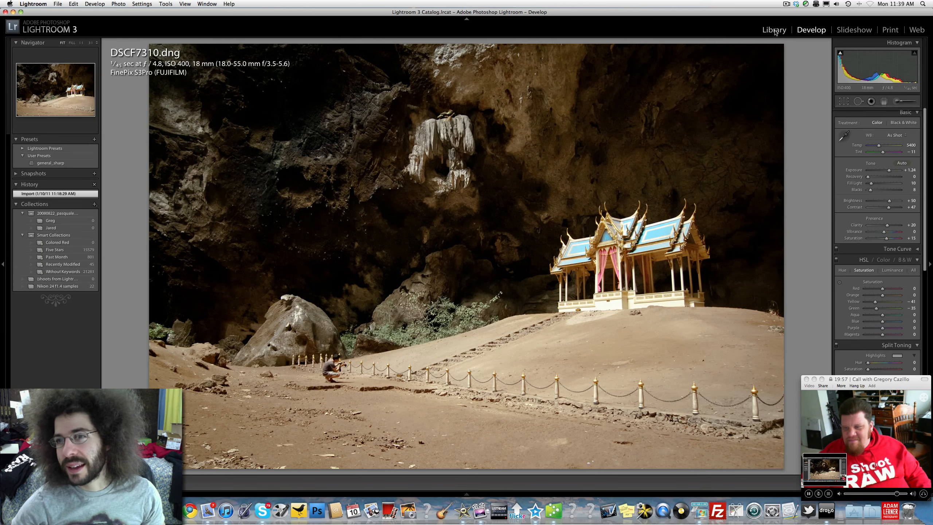
Inspect the colour RAF version zoomed in on the cave wall, then return to the side-by-side comparison
click(774, 31)
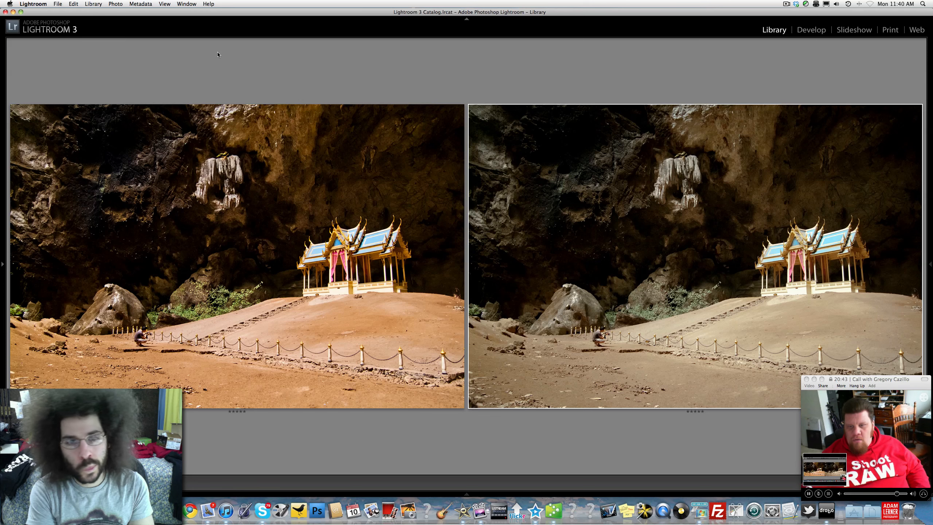
double_click(176, 253)
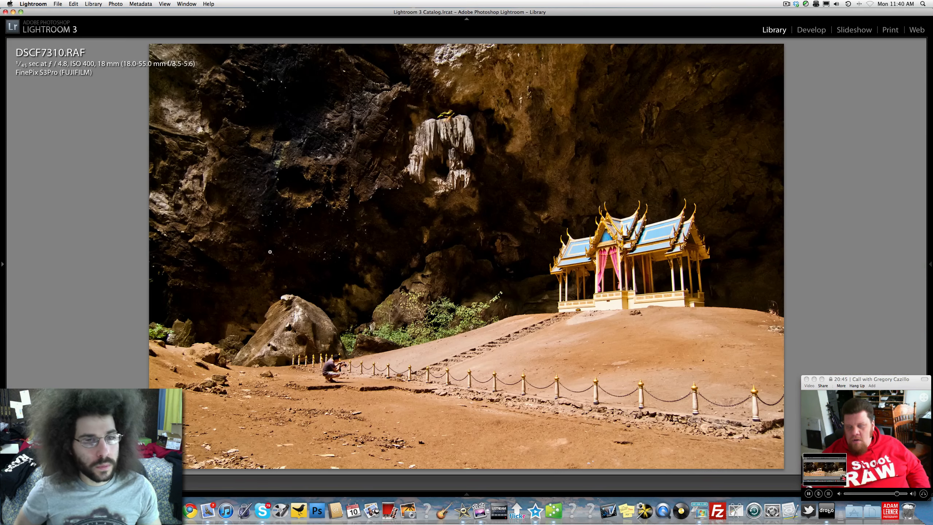
click(406, 236)
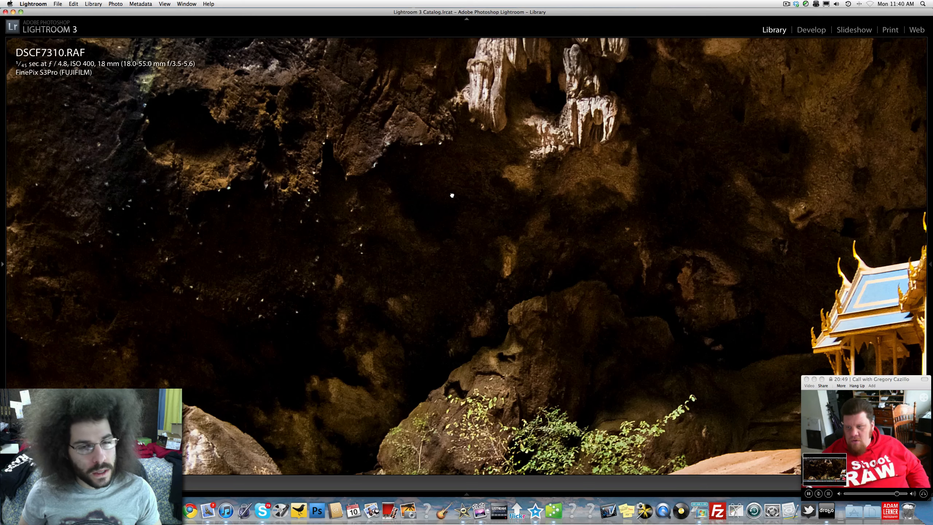
key(c)
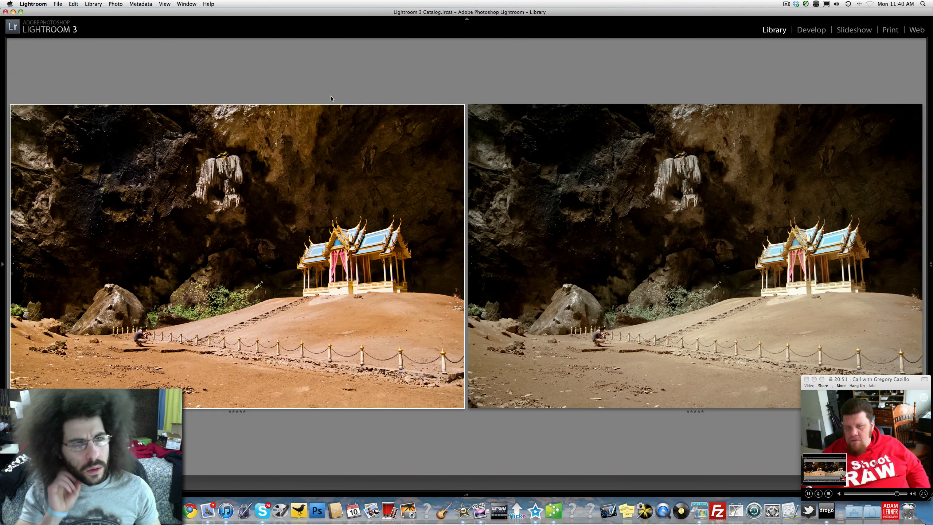